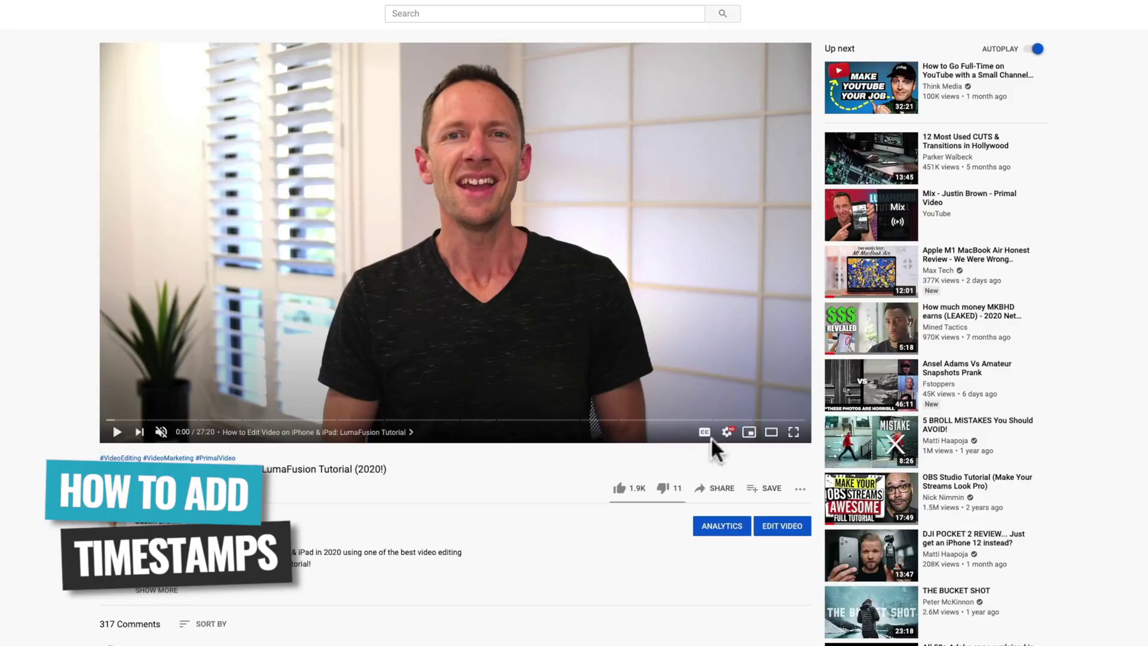
# Open the LumaFusion tutorial for editing and add a "Timestamps:" heading with blank lines above the gear section of its description
pyautogui.click(773, 527)
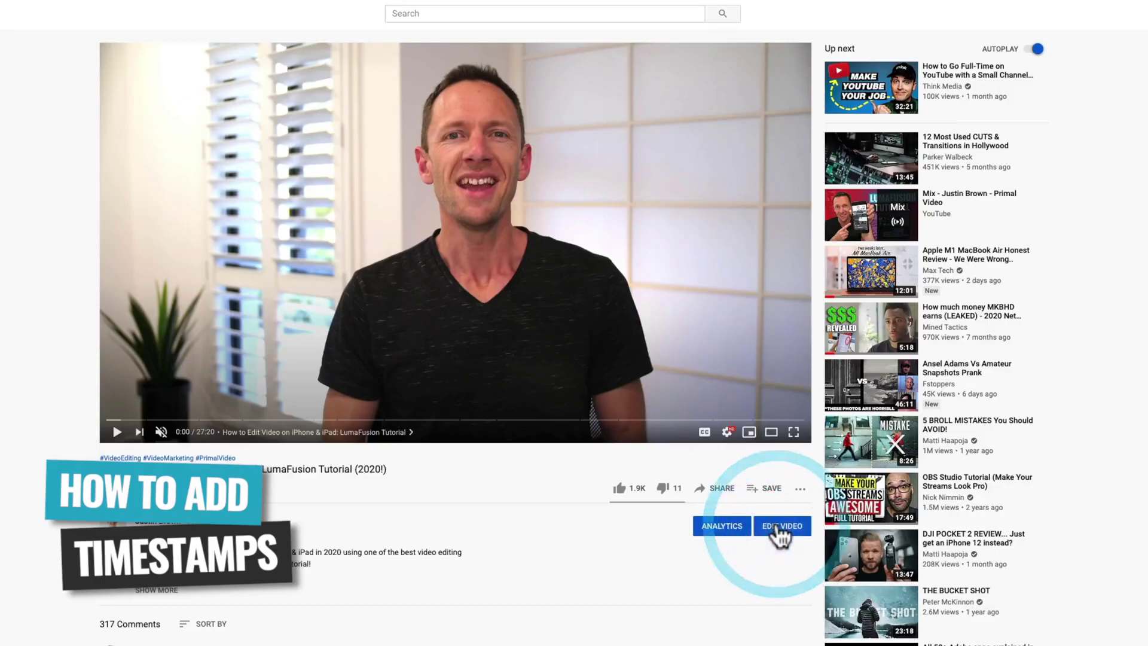
pyautogui.click(203, 511)
pyautogui.press('Return')
pyautogui.press('Return')
pyautogui.press('Return')
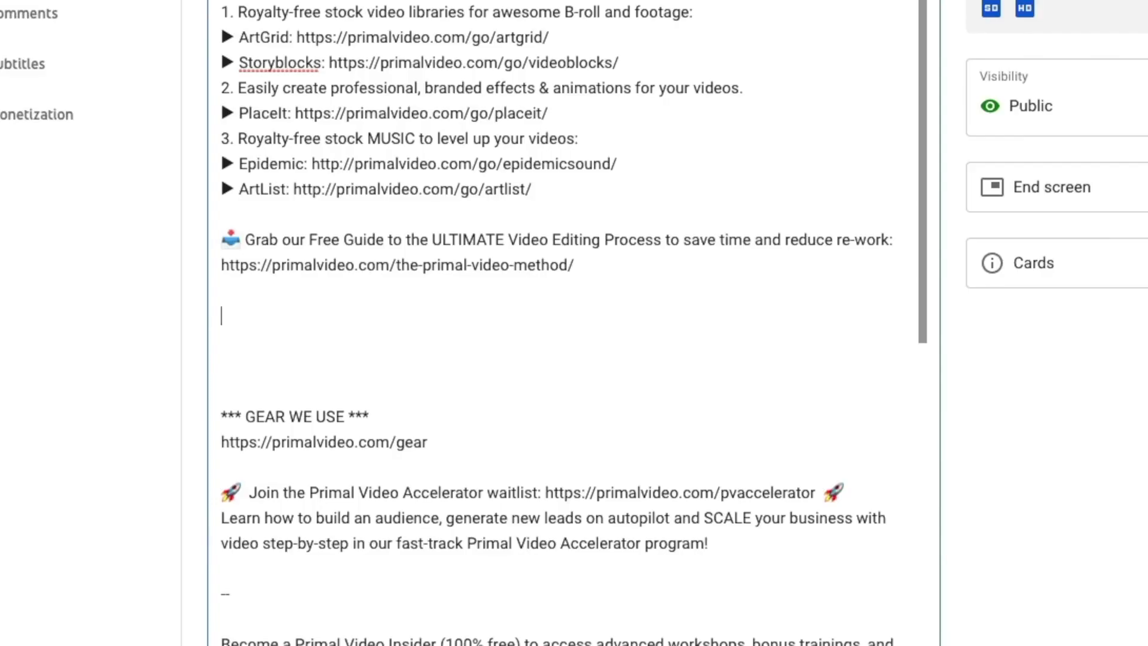
pyautogui.write('Timestamps:')
pyautogui.press('Return')
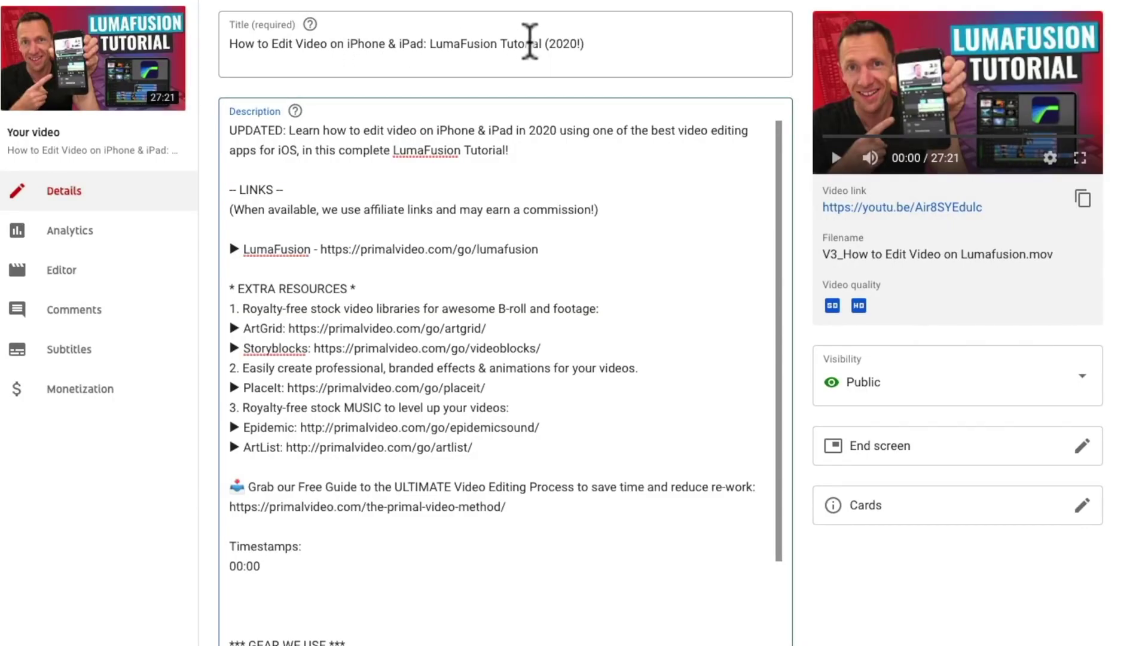
# Copy "How to Edit Video on iPhone & iPad: LumaFusion Tutorial" from the title and paste it as the 00:00 timestamp's label
pyautogui.moveTo(543, 44); pyautogui.dragTo(213, 43)
pyautogui.hotkey('ctrl', 'c')
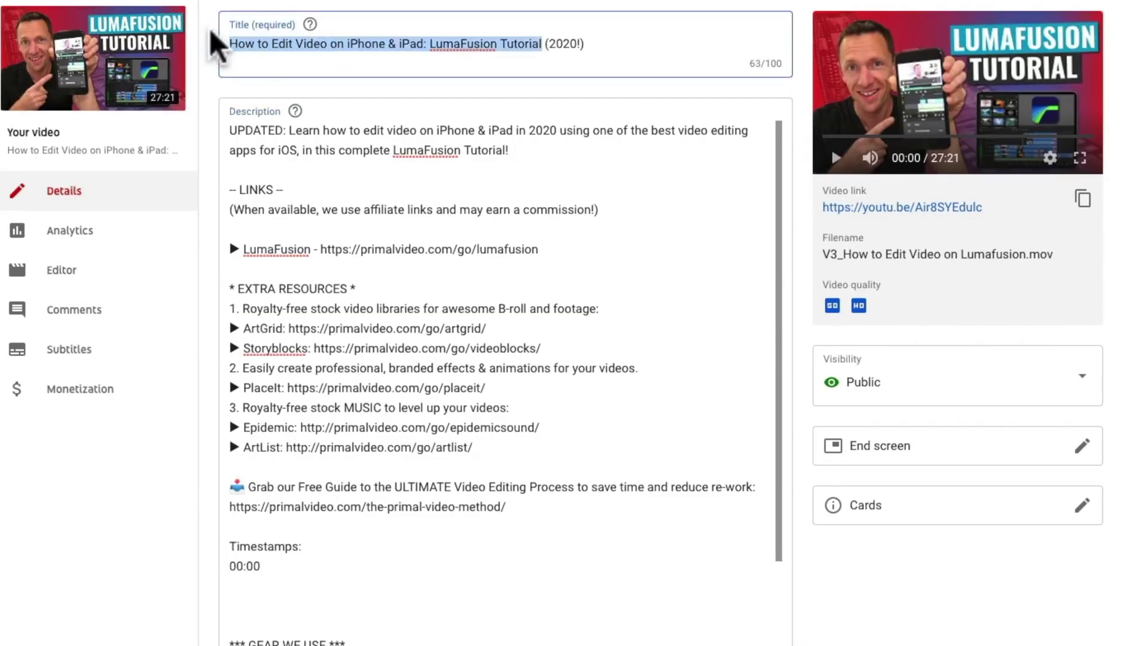
pyautogui.click(333, 565)
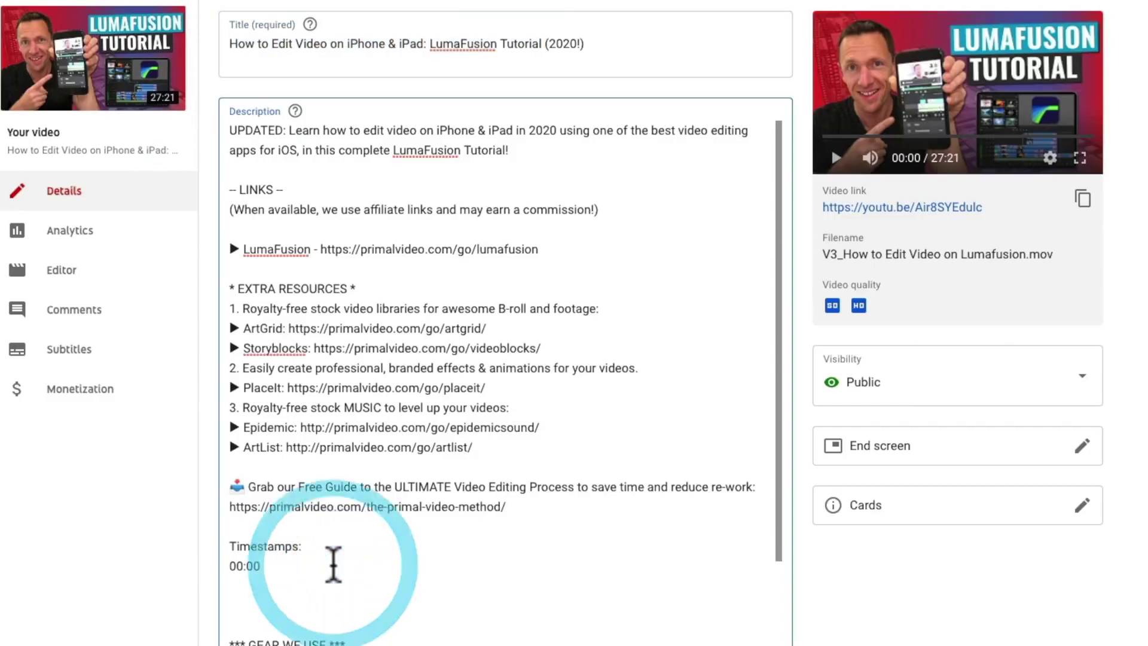
pyautogui.hotkey('ctrl', 'v')
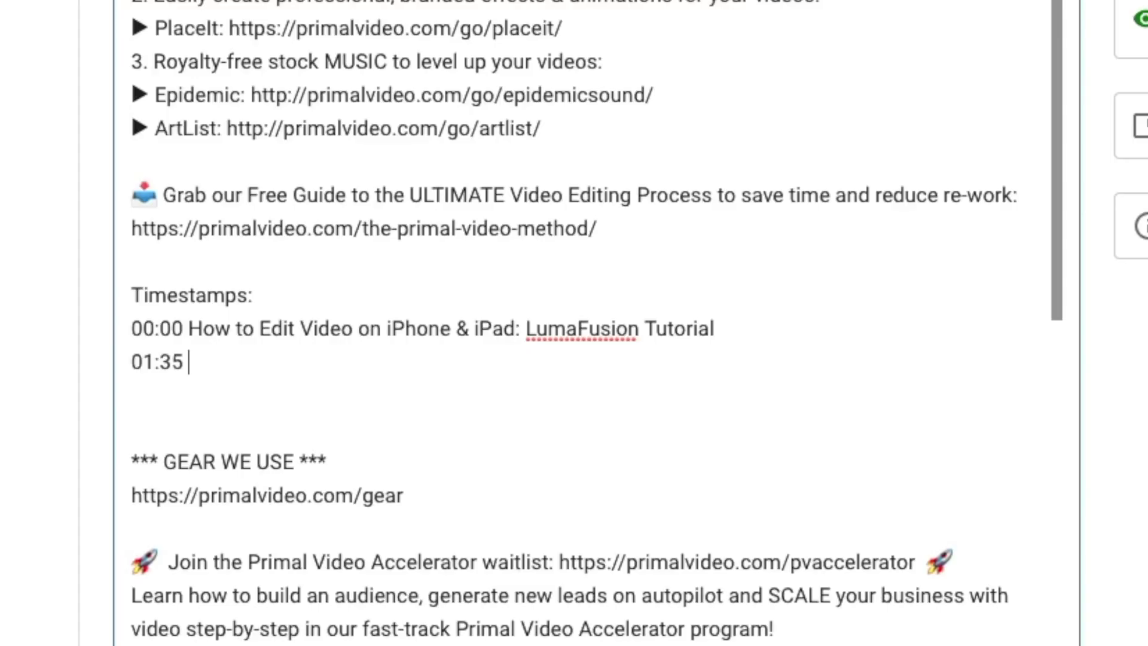
# Label the 01:35 timestamp "How to get started on LumaFusion" and add the line "03:39 How to import footage on Lumafusion"
pyautogui.write('How to get starte')
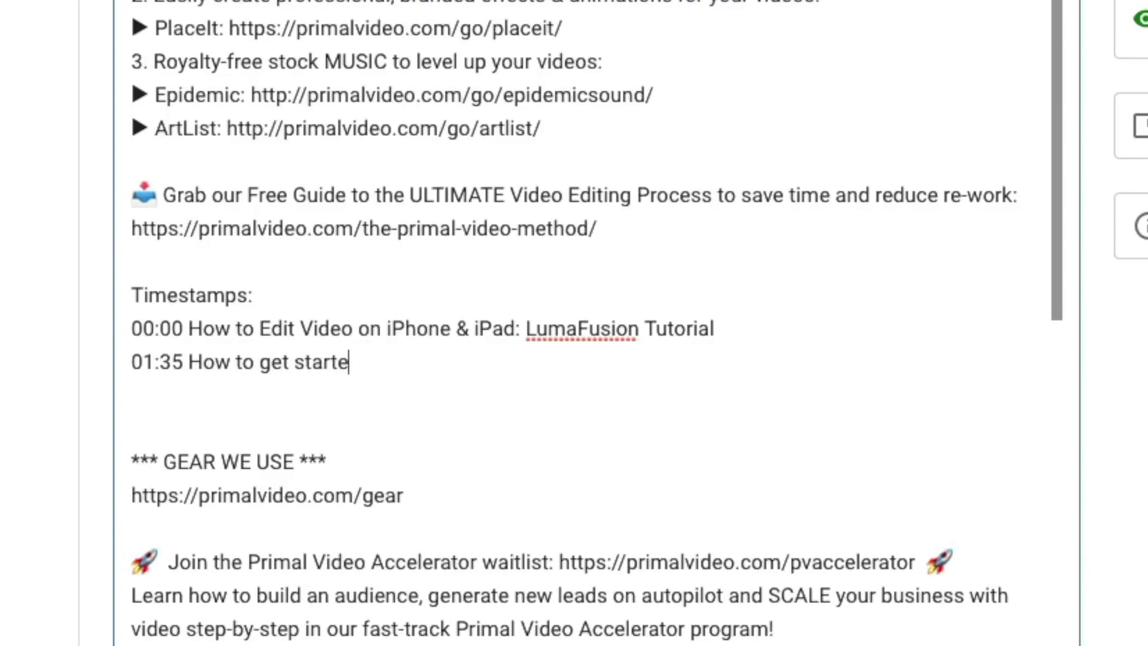
pyautogui.write('d on LumaFusion')
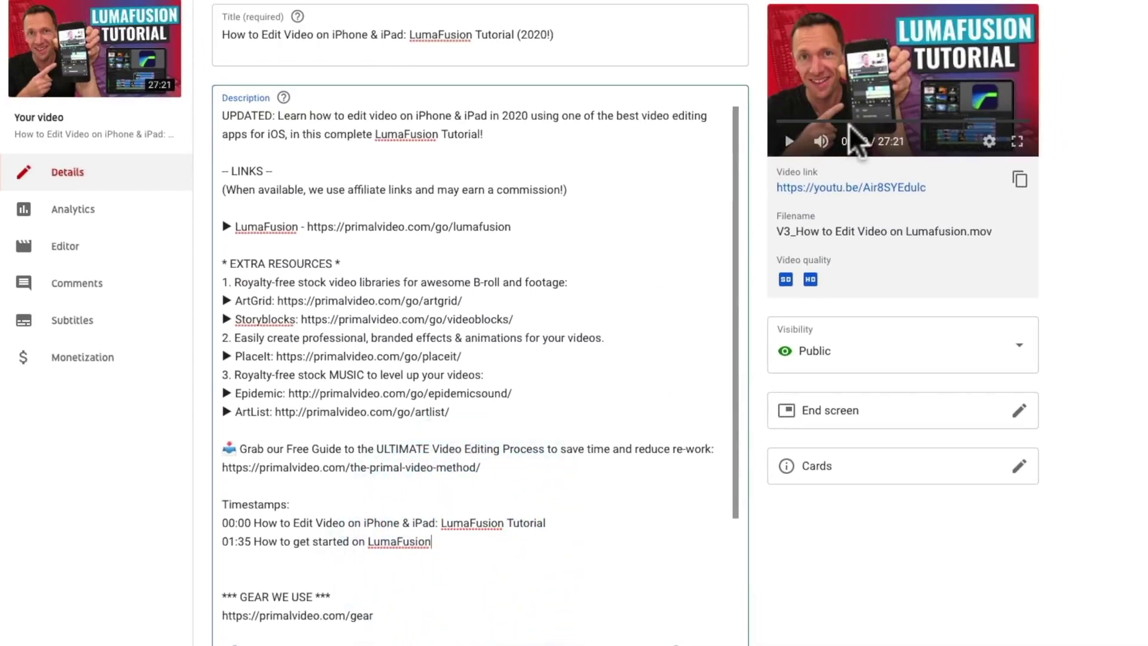
pyautogui.click(242, 546)
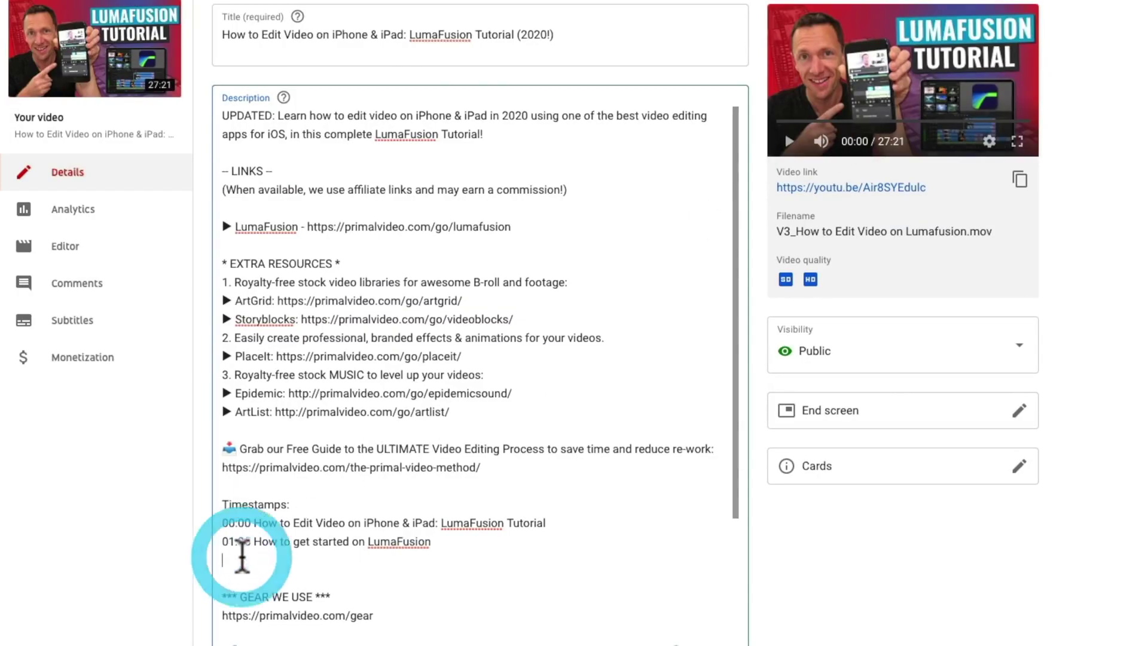
pyautogui.write('03:39')
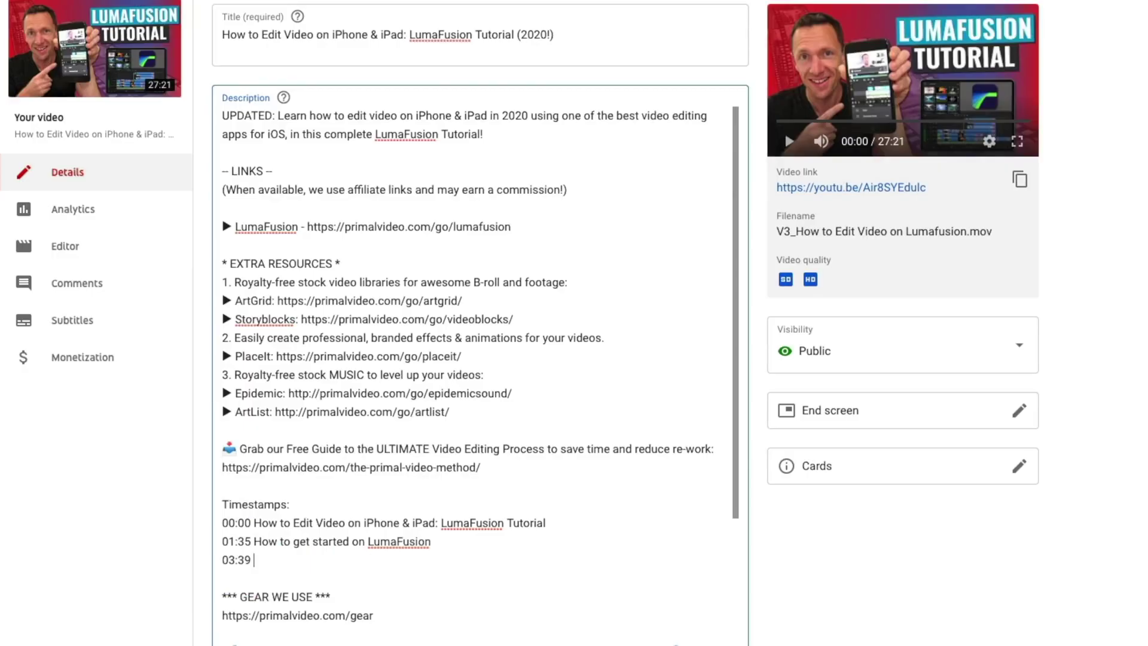
pyautogui.write('How to import footage on Lumafusion')
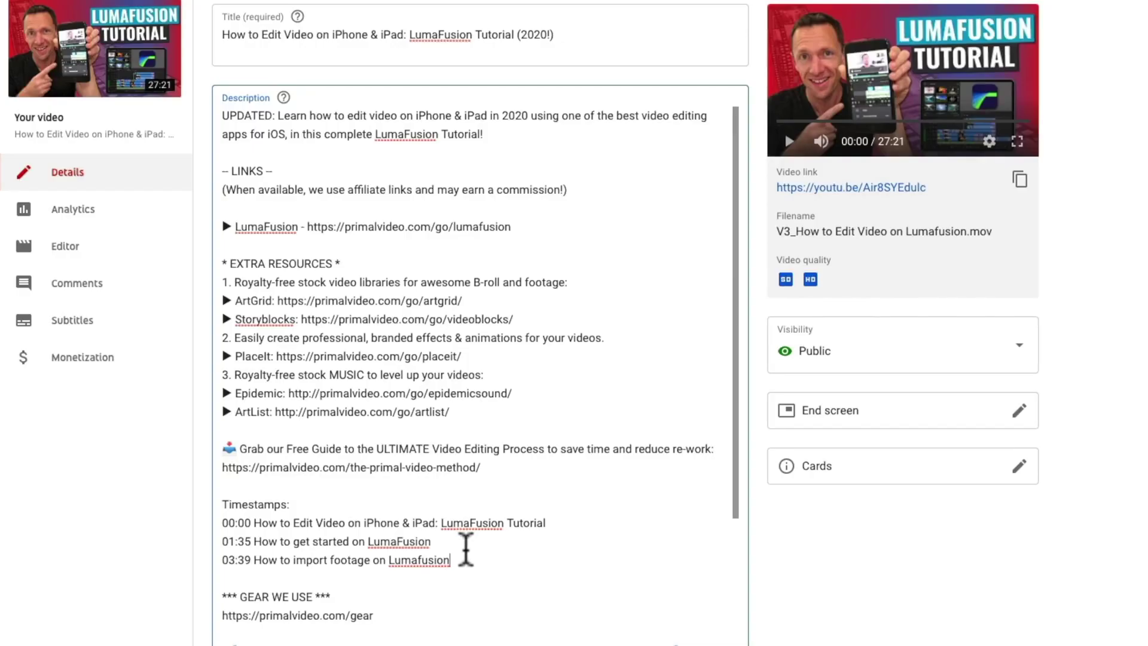
# Try 00:03 as the first timestamp and restore it to 00:00
pyautogui.doubleClick(228, 521)
pyautogui.moveTo(228, 521); pyautogui.dragTo(222, 525)
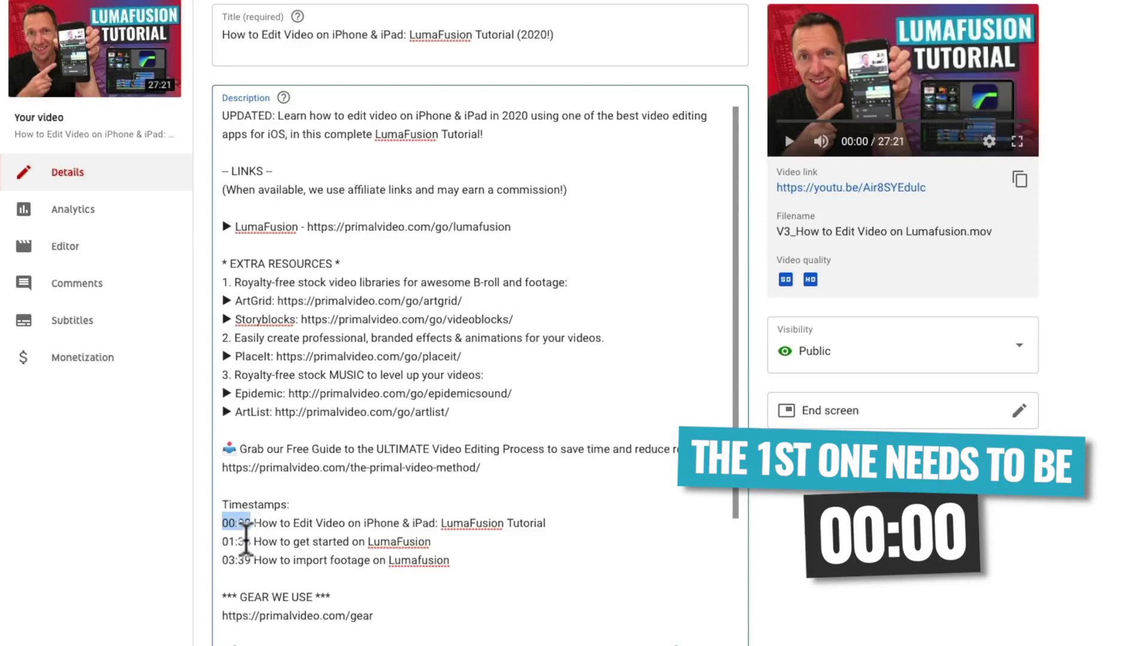
pyautogui.write('00:03')
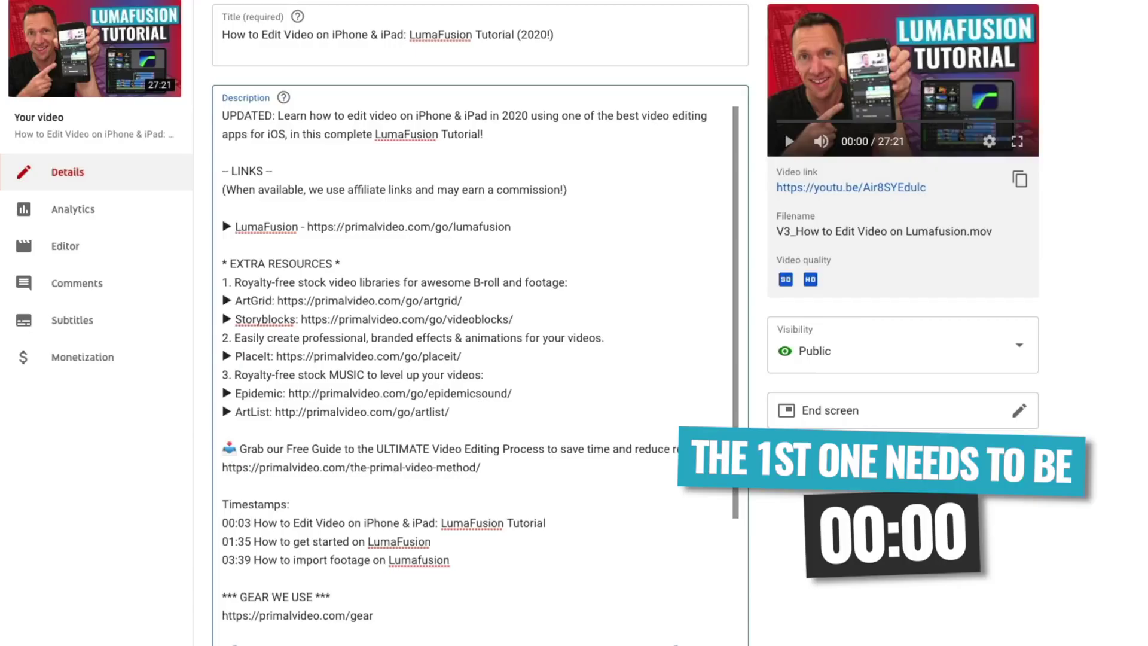
pyautogui.press('BackSpace')
pyautogui.write('0')
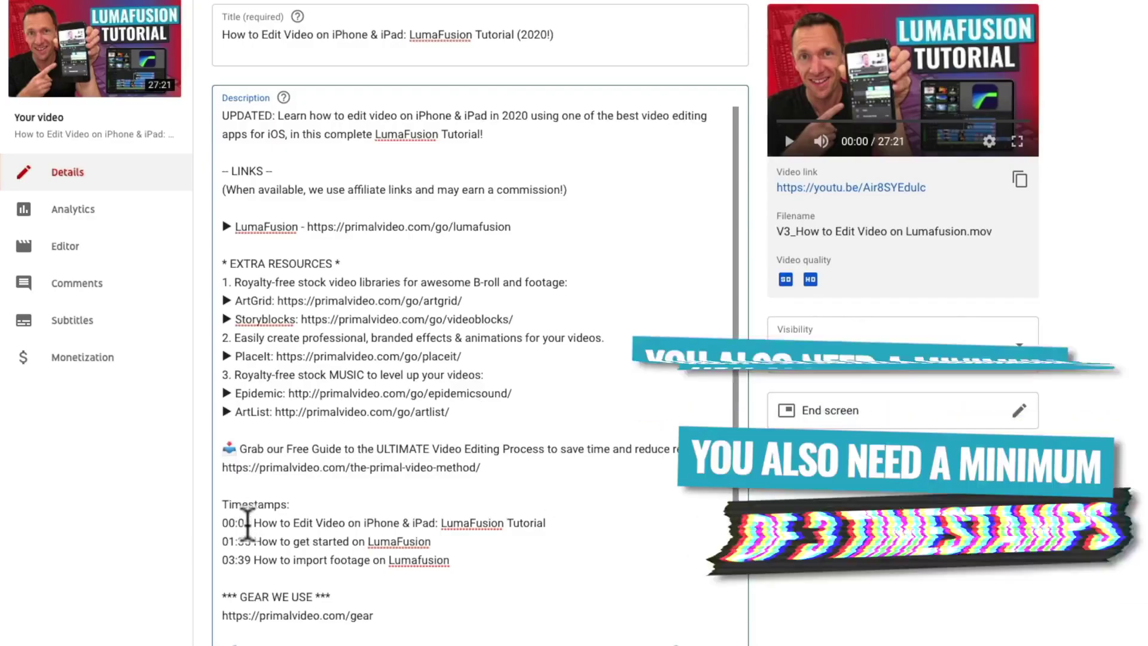
# Add the remaining timestamps, from "05:20 How to edit footage on Lumafusion" to "25:18 Top 3 Tools for Creating Awesome Videos", and save the video details
pyautogui.moveTo(226, 520); pyautogui.dragTo(487, 556)
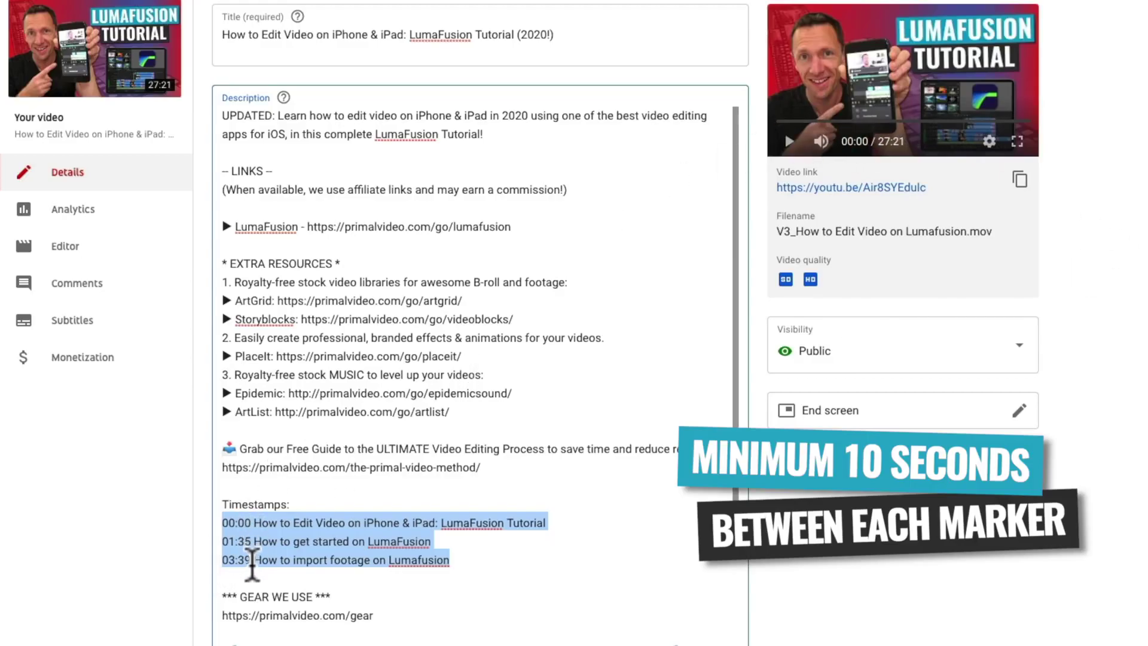
pyautogui.click(252, 568)
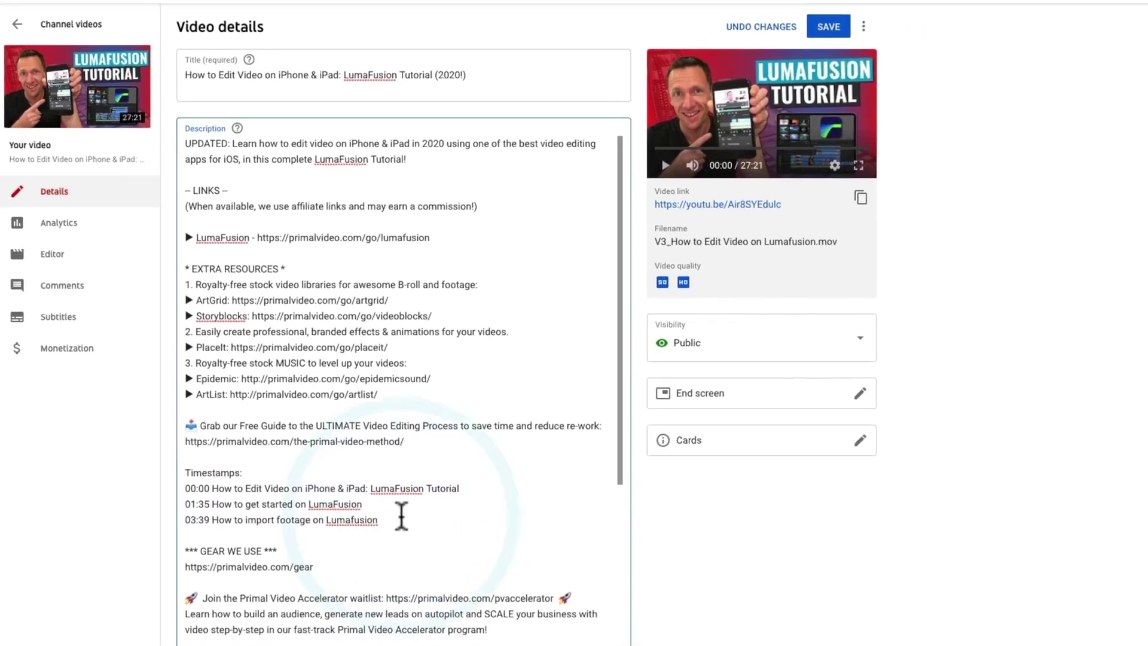
pyautogui.write('05:20 How to edit footage on Lumafusion 08:07 How to add B-Roll on Lumafusion 09:01 How to add titles on Lumafusion 10:51 How to add transitions on Lumafusion 13:50 How to add music on Lumafusion 15:15 How to adjust audio on Lumafusion 18:32 How to add audio keyframes on Lumafusion 20:02 How to color grade on Lumafusion 23:45 How to export on Lumafusion 25:18 Top 3 Tools for Creating Awesome Videos')
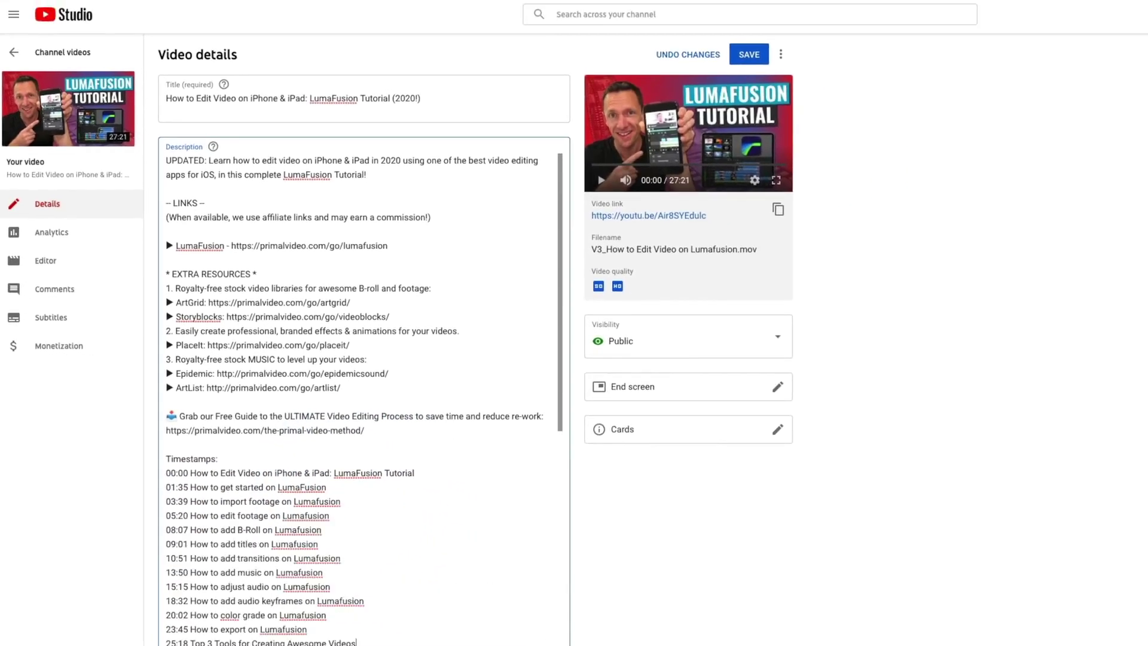
pyautogui.click(752, 52)
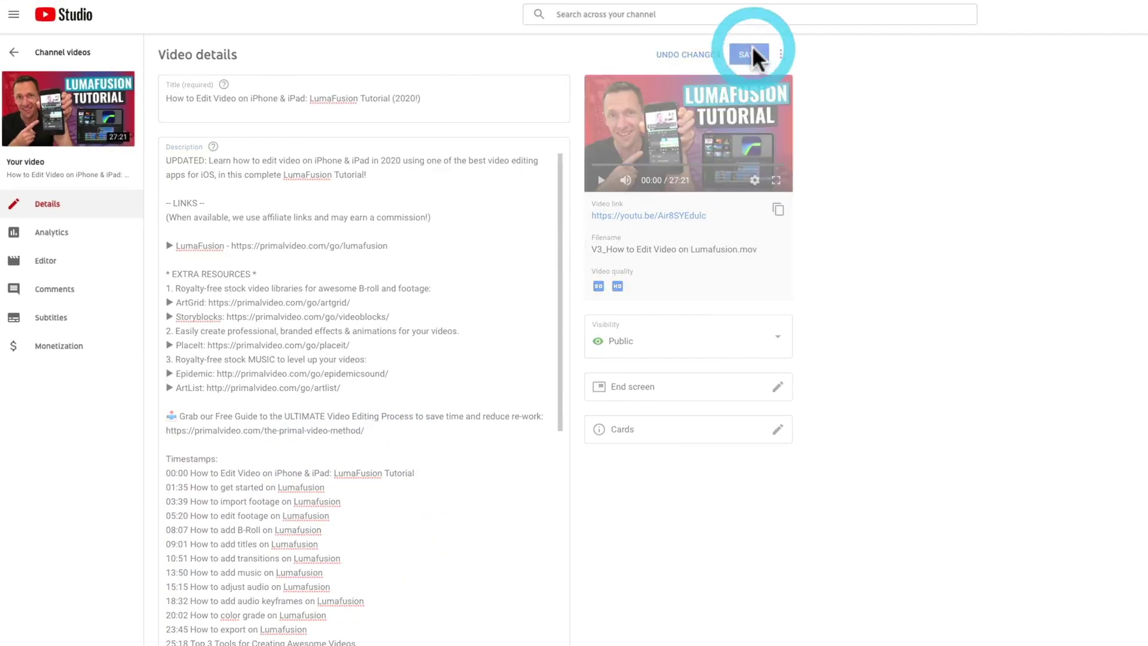
# Open the video's watch page from its link, pause playback and expand the description to check the timestamp list
pyautogui.click(677, 222)
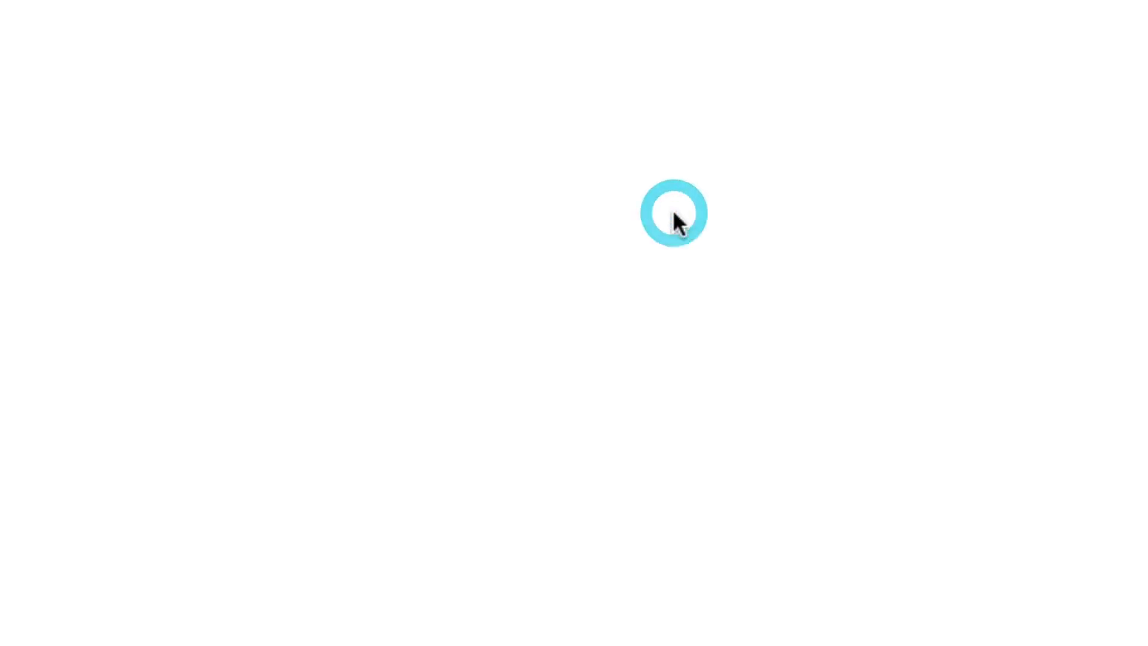
pyautogui.click(208, 410)
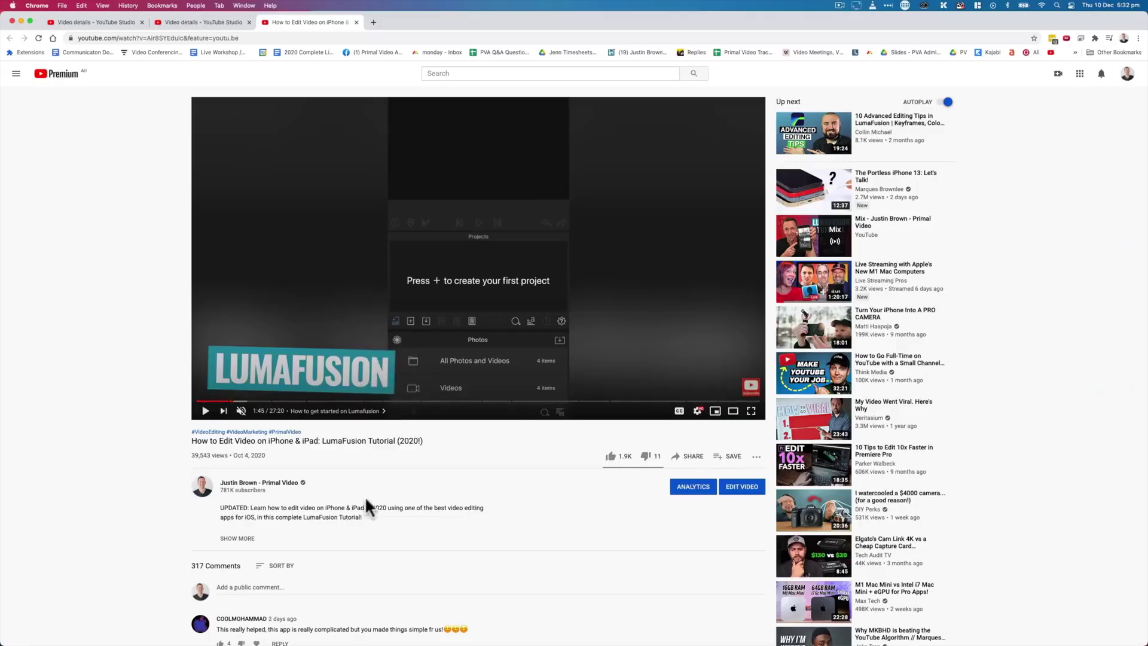
pyautogui.click(236, 538)
pyautogui.scroll(-3, 370, 538)
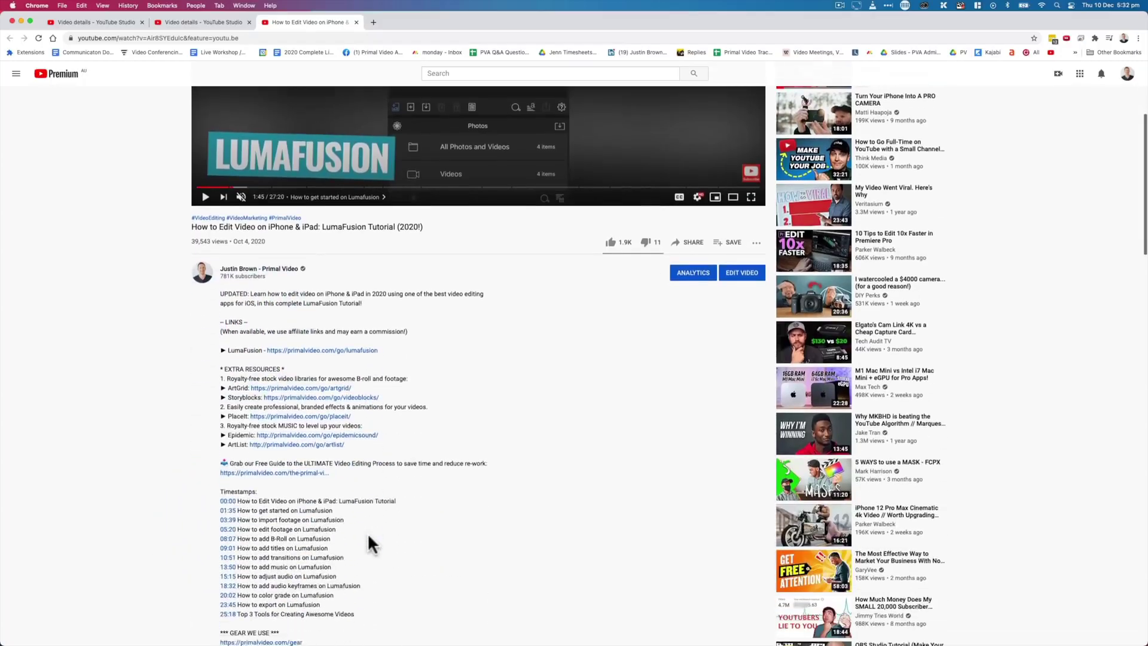
pyautogui.scroll(-2, 369, 534)
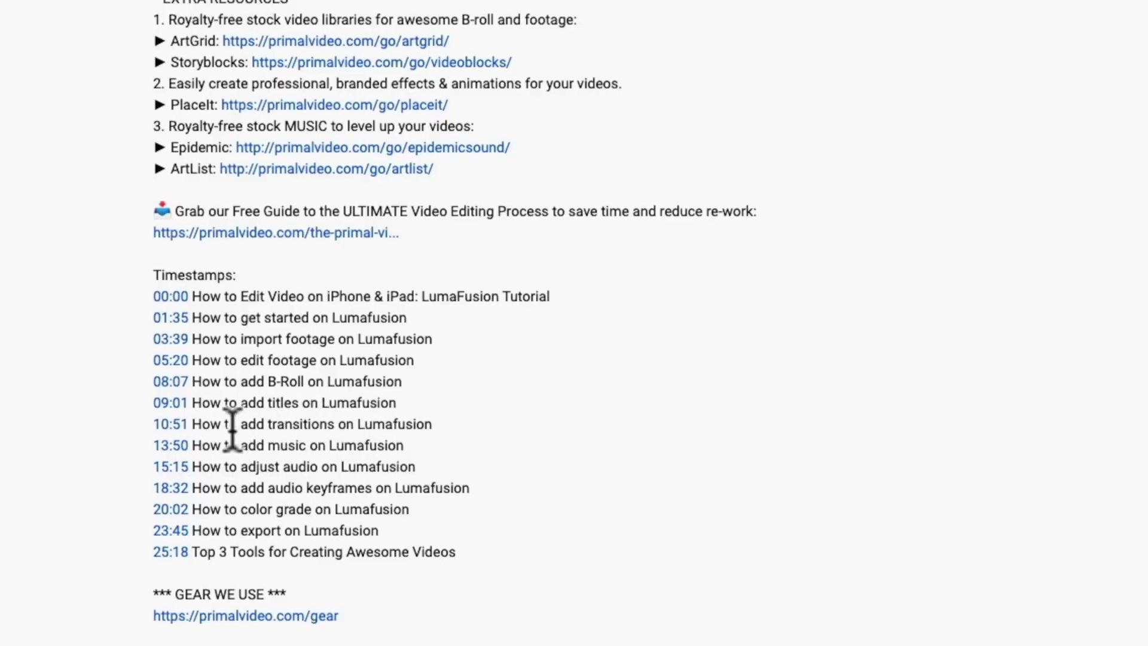
# Jump to the 10:51 timestamp from the description, pause, and skip ahead to the "How to adjust audio on Lumafusion" chapter
pyautogui.click(171, 424)
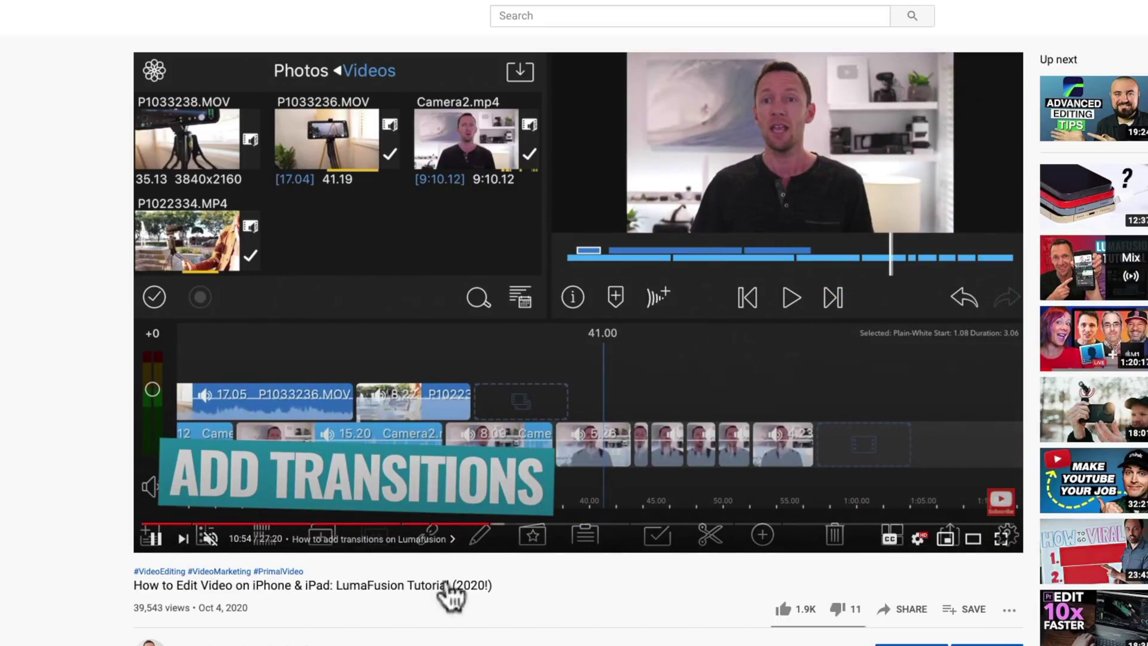
pyautogui.click(155, 539)
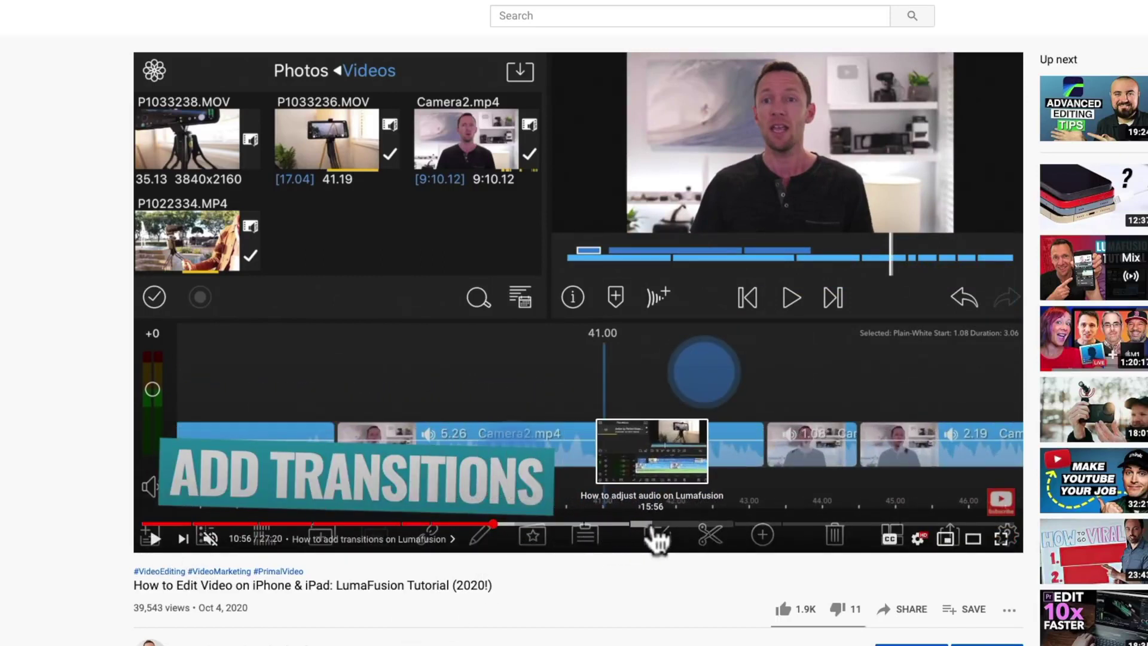
pyautogui.click(669, 524)
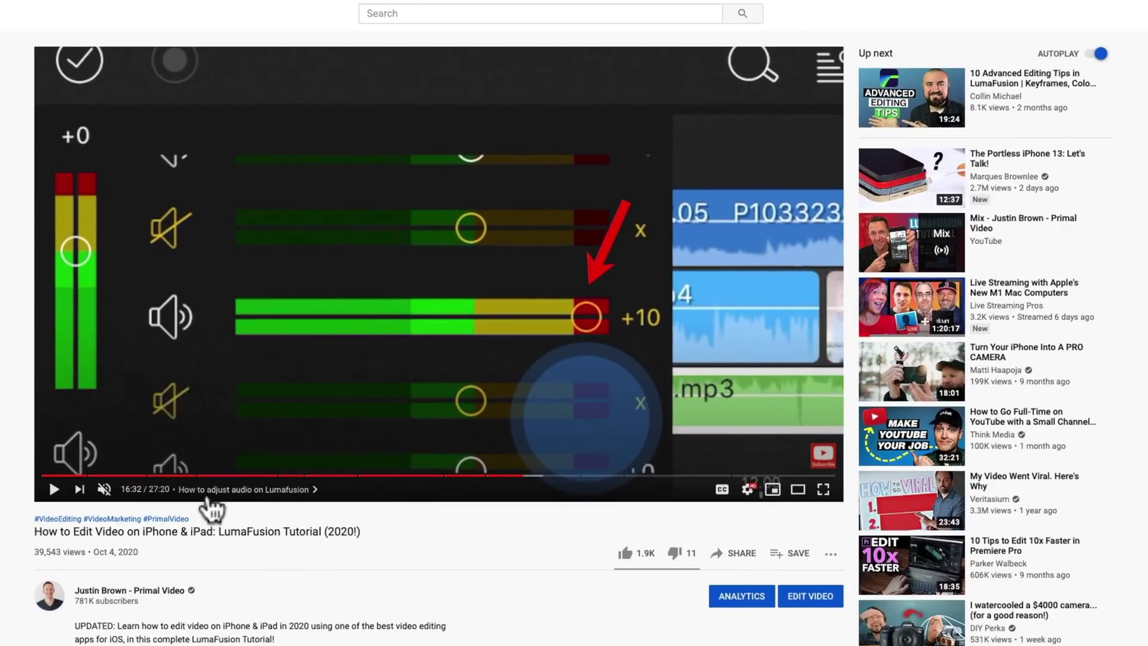
# Open the video's chapter list and select the chapter "How to import footage on Lumafusion" at 3:39
pyautogui.click(243, 490)
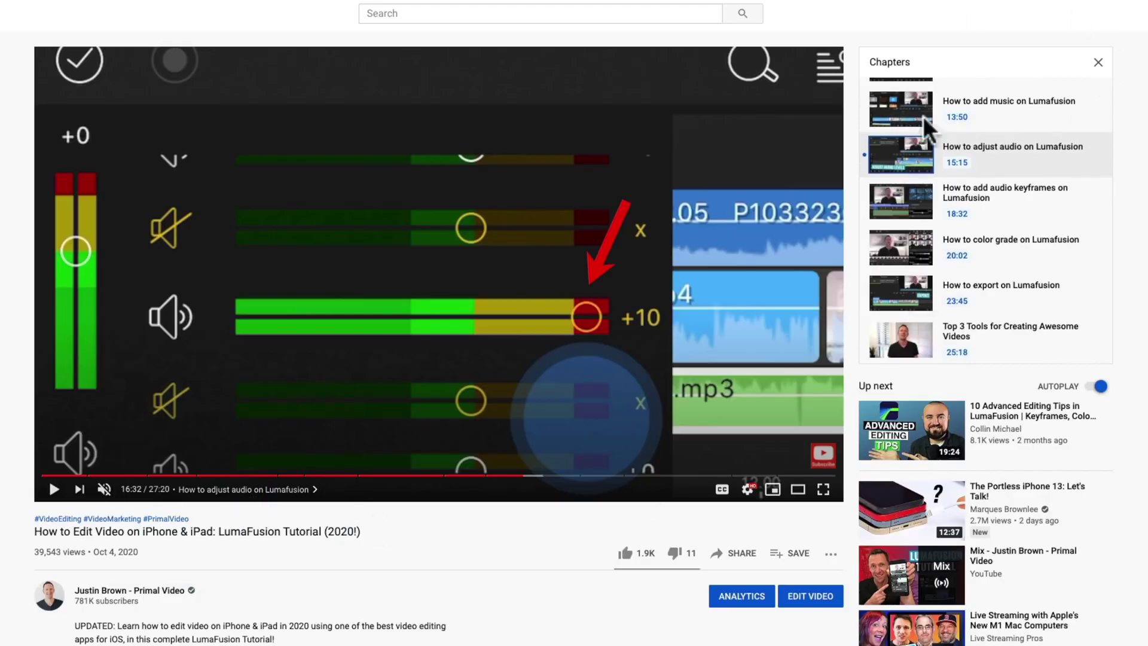
pyautogui.scroll(5, 915, 179)
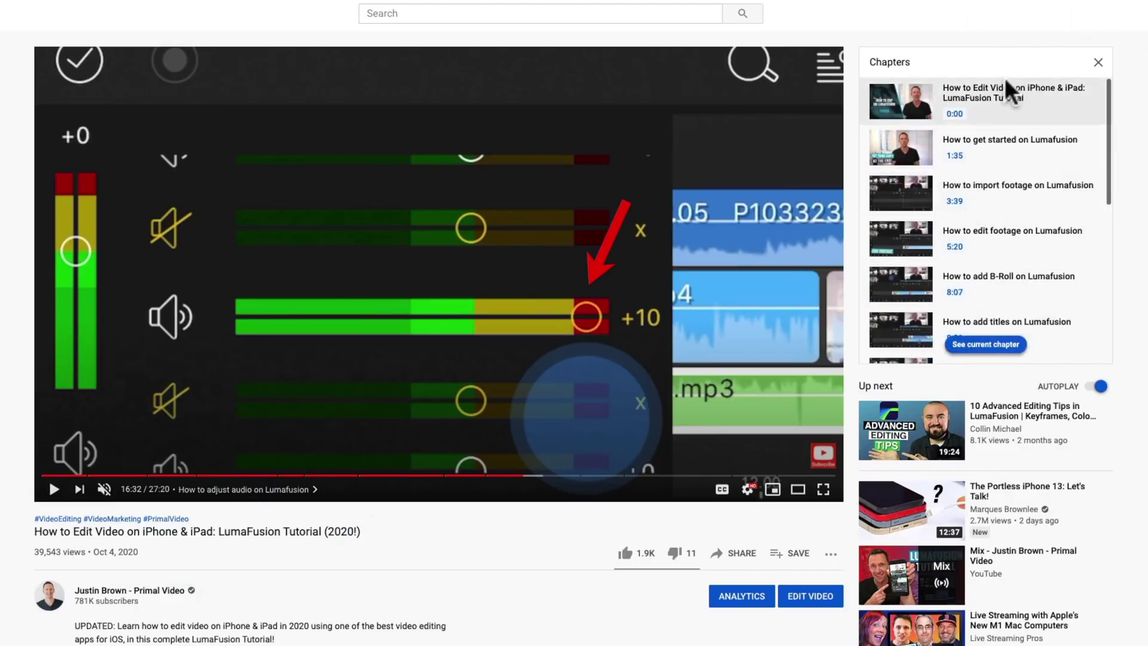
pyautogui.click(1029, 192)
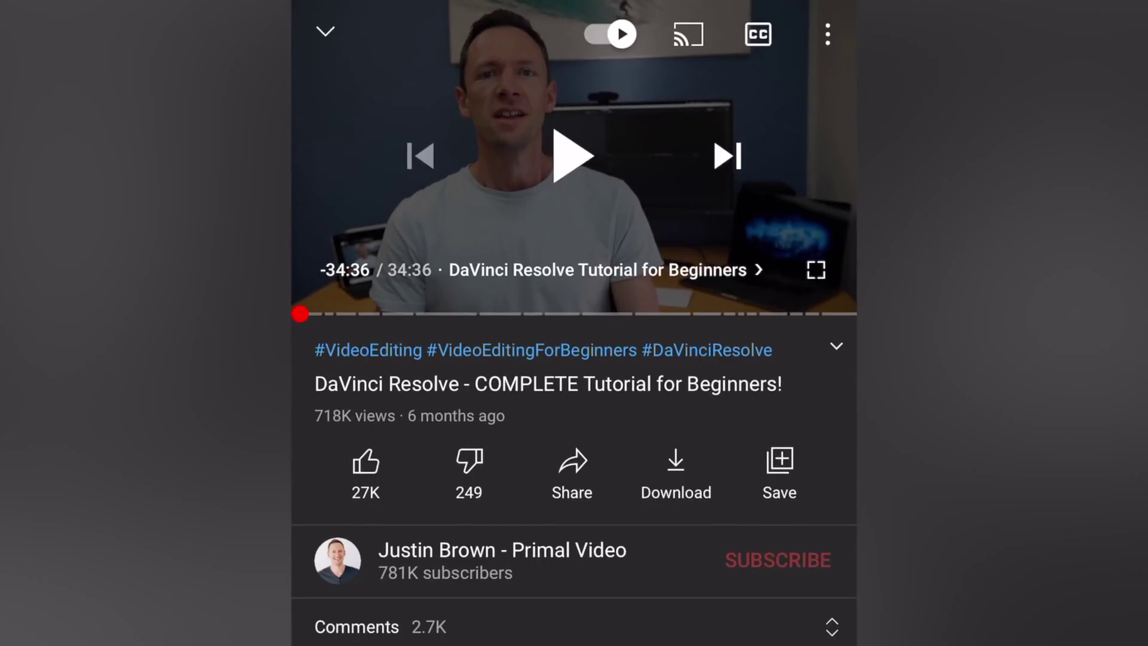
# In the YouTube mobile app, scrub the DaVinci Resolve tutorial to its B-roll chapter and jump to the description's 11:26 timestamp
pyautogui.moveTo(300, 313); pyautogui.dragTo(489, 314)
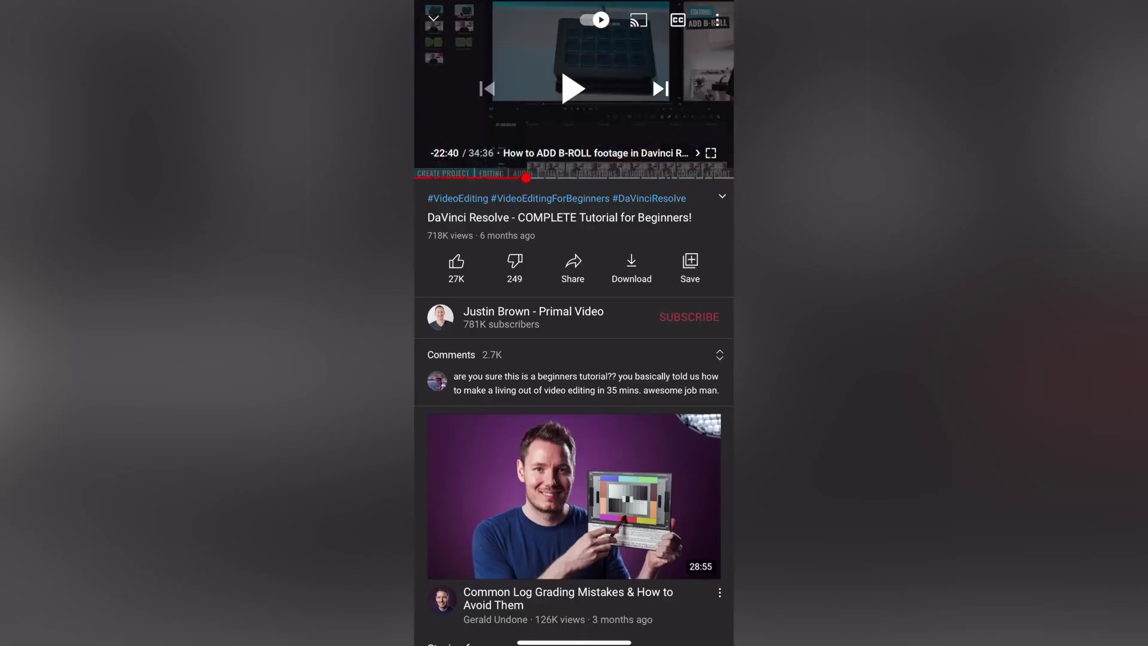
pyautogui.click(722, 196)
pyautogui.scroll(-7, 574, 430)
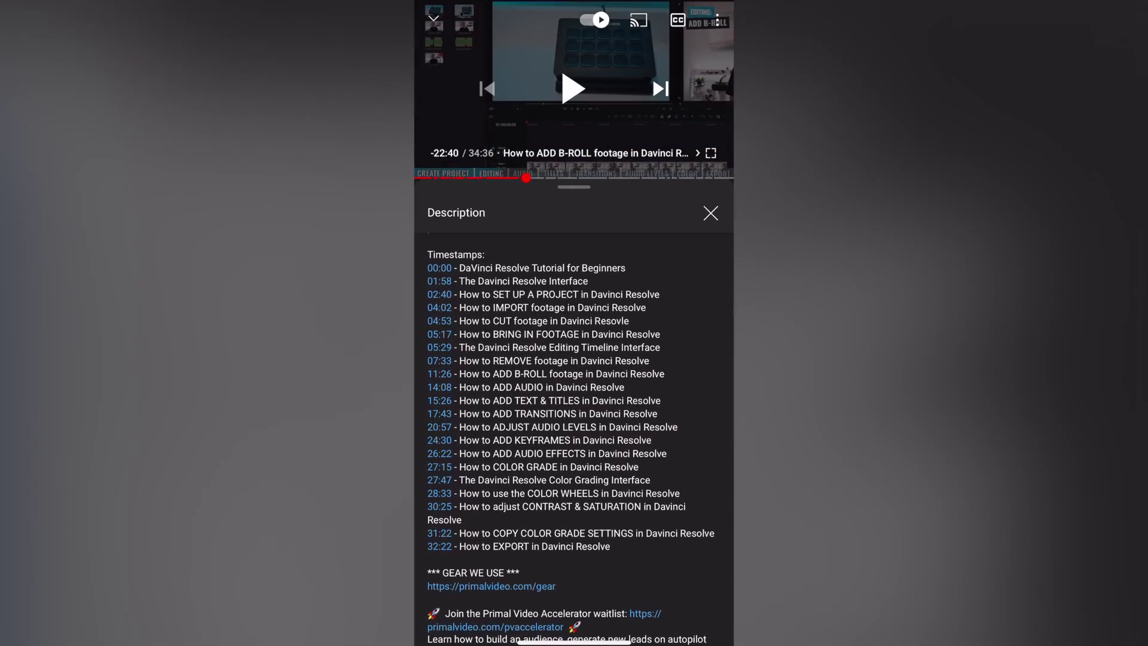
pyautogui.click(440, 374)
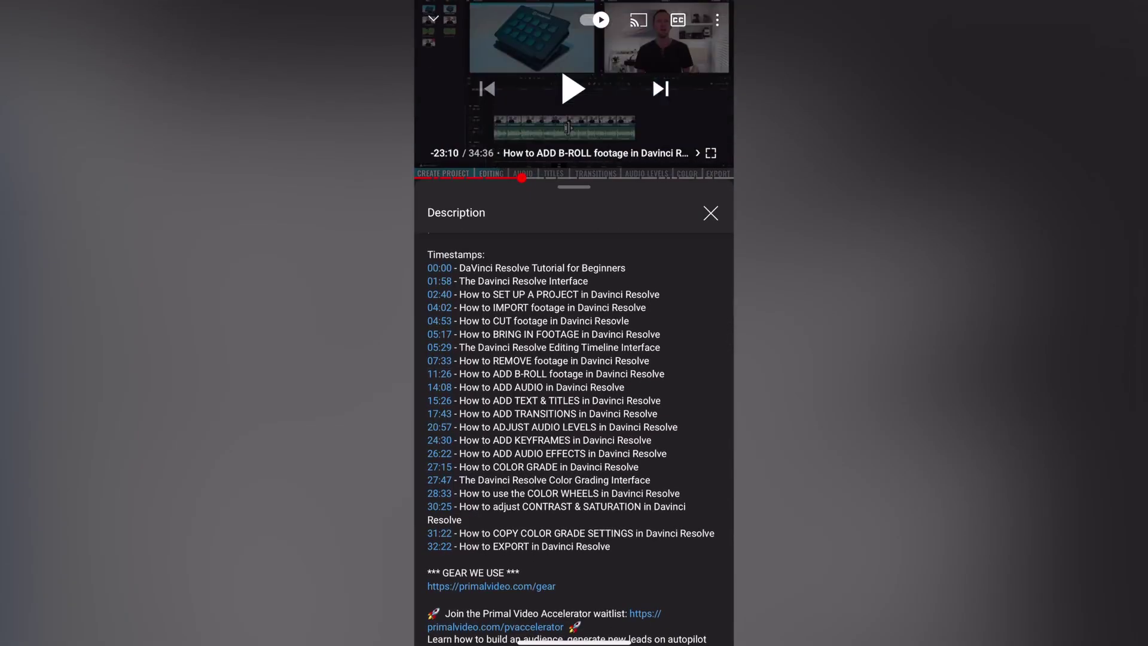
pyautogui.click(711, 212)
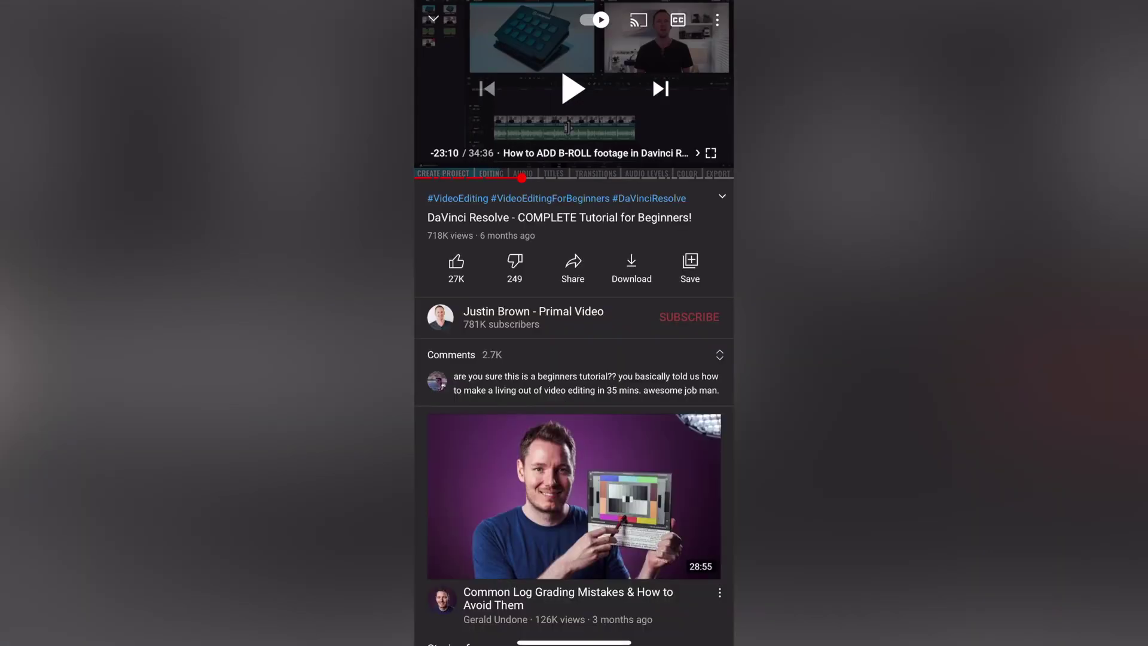
# Open the DaVinci Resolve tutorial's chapter list and browse it through to the final export chapter
pyautogui.click(598, 154)
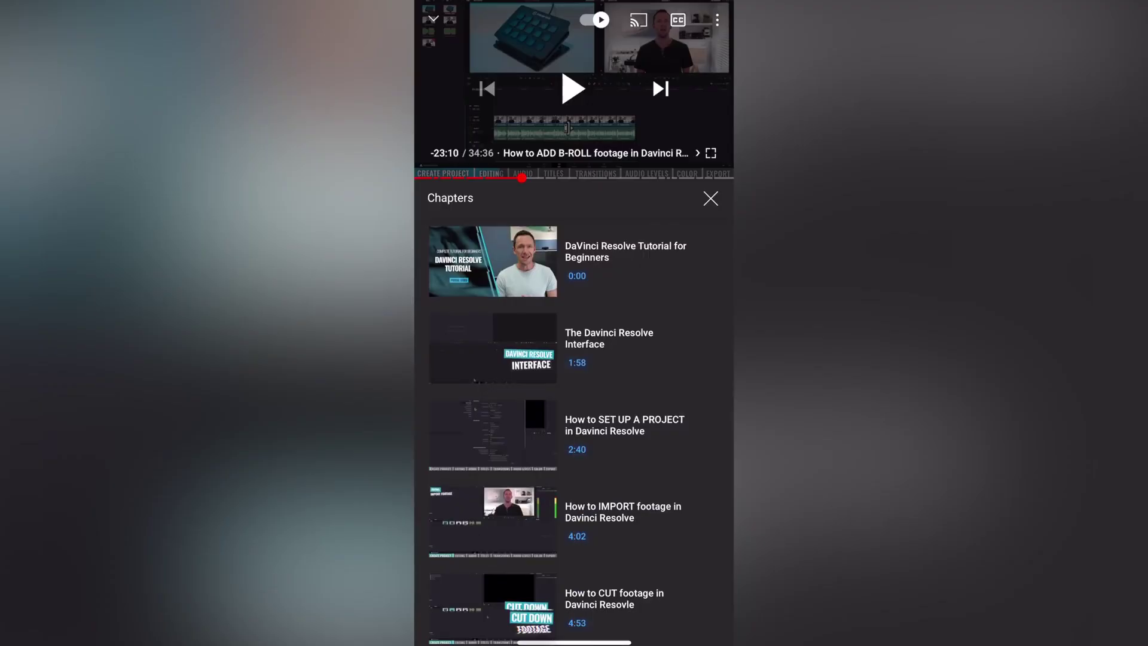
pyautogui.scroll(-20, 574, 419)
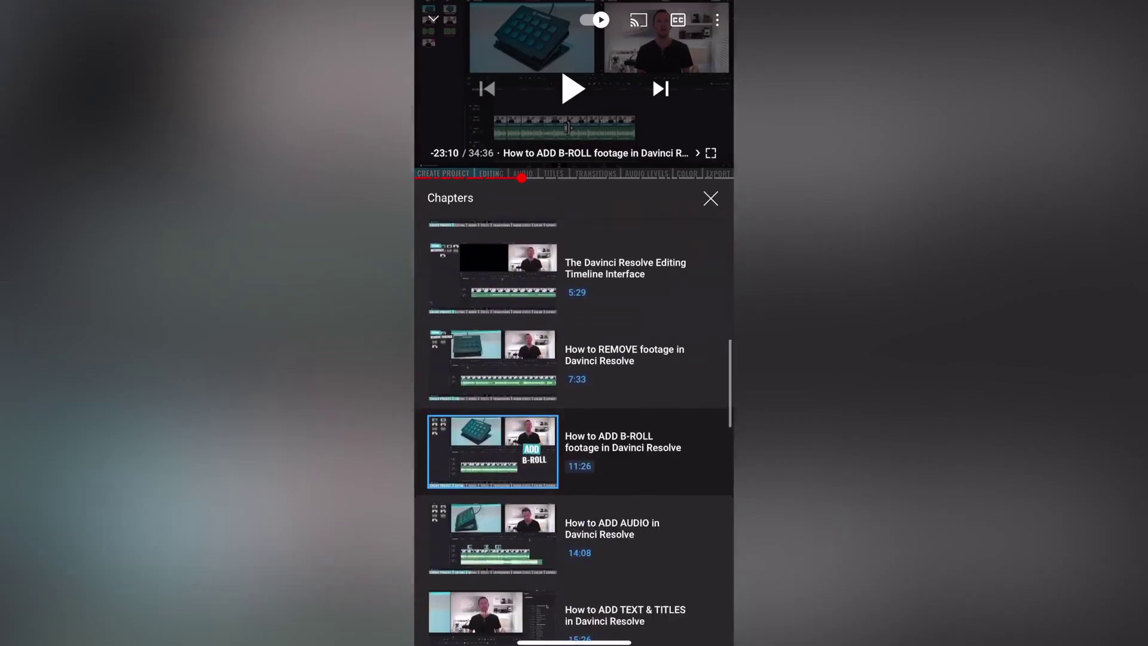
pyautogui.scroll(-5, 574, 419)
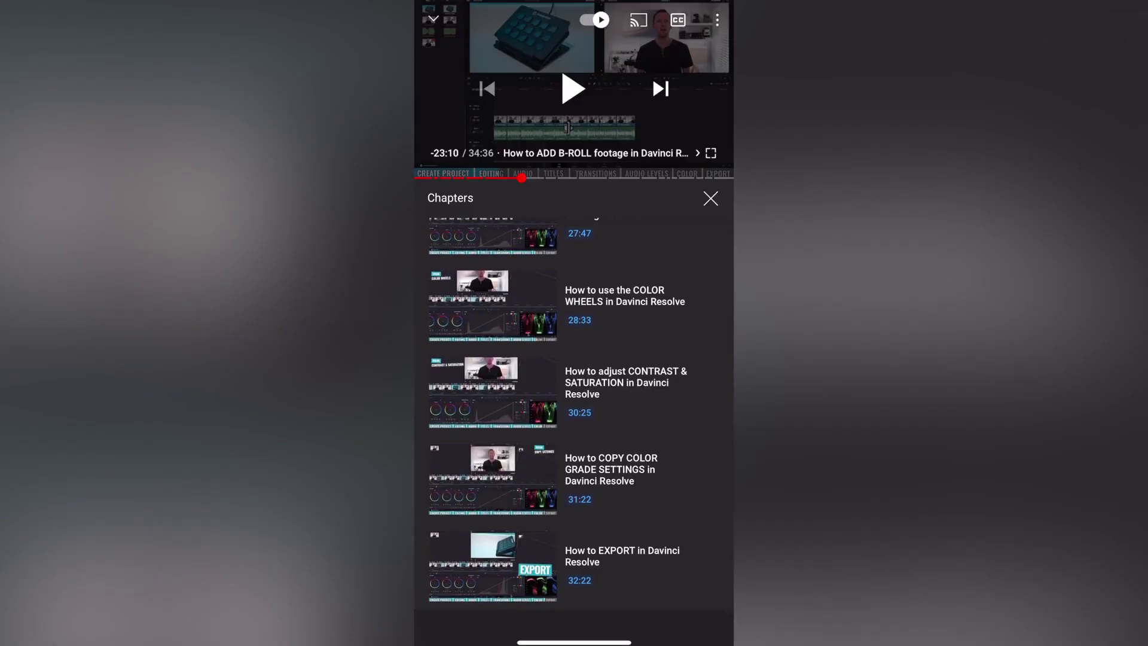
# Switch to the mobile Google results for "davinci resolve tutorial" and browse the "DaVinci Resolve - COMPLETE Tutorial" video's key moments
pyautogui.scroll(15, 574, 419)
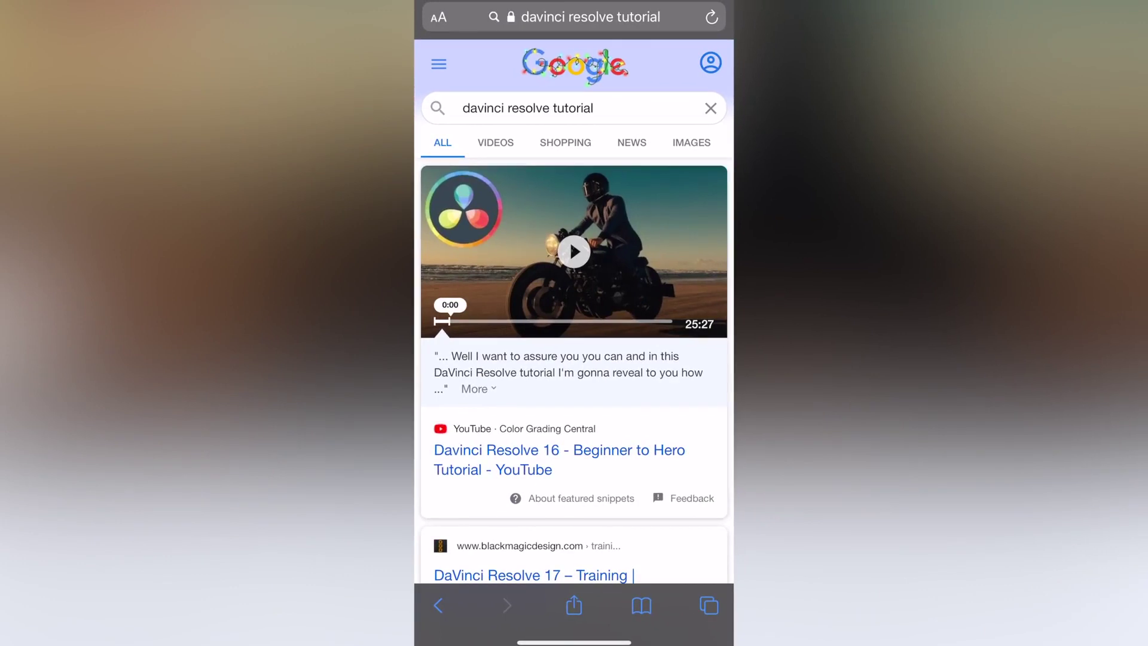
pyautogui.scroll(-8, 574, 323)
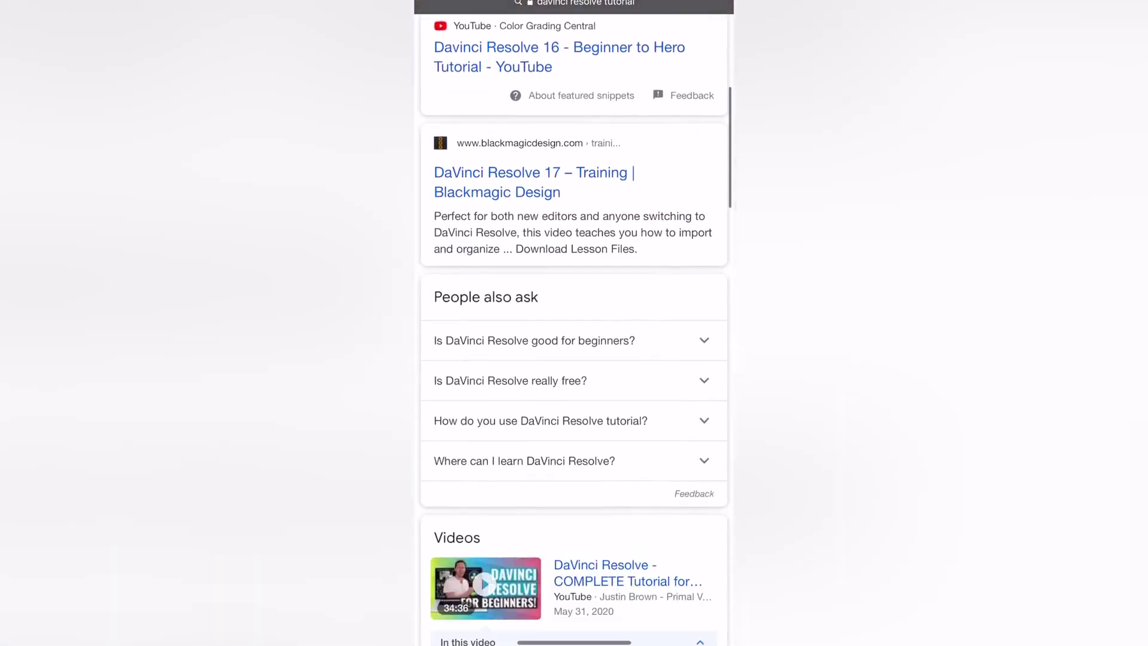
pyautogui.scroll(-4, 574, 323)
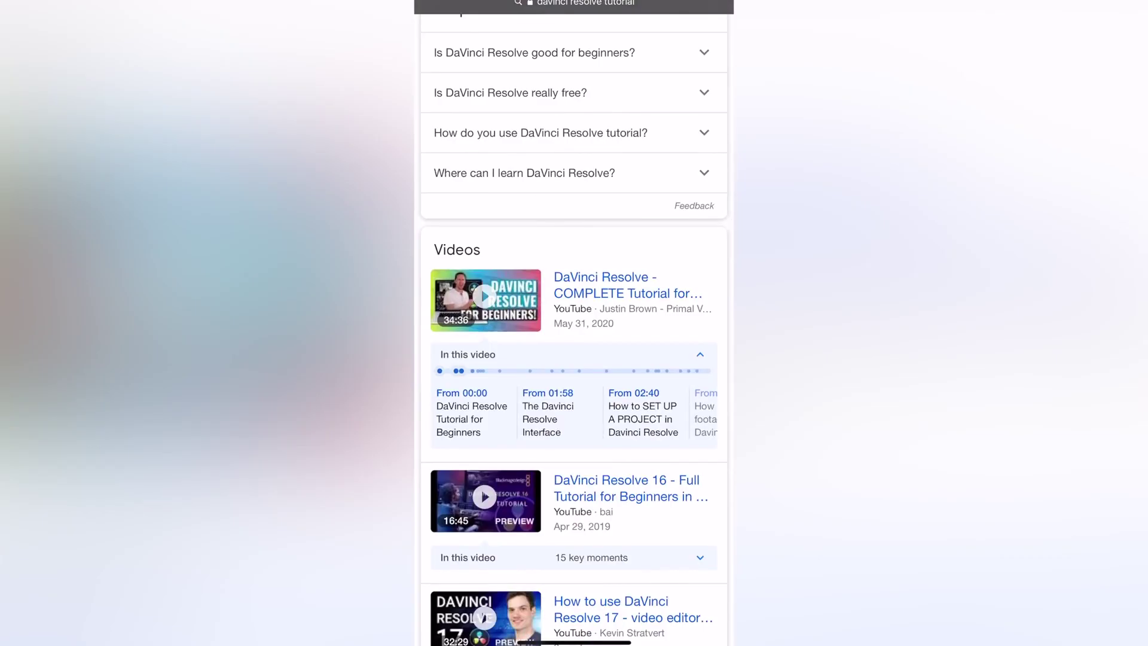
pyautogui.hscroll(3, 574, 412)
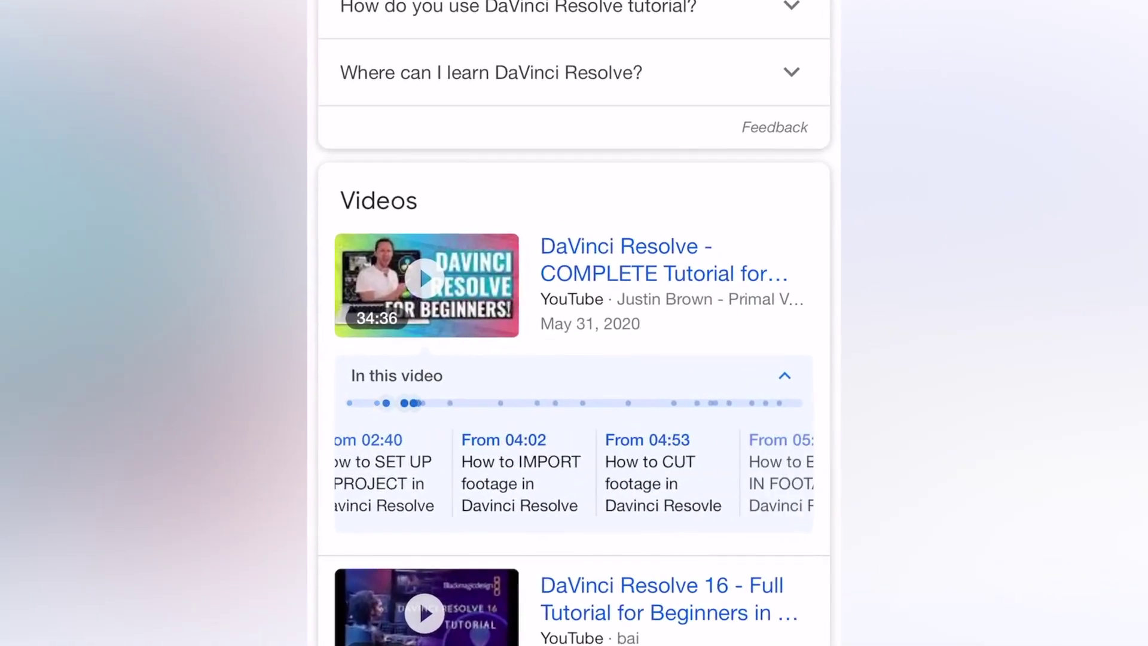
pyautogui.hscroll(5, 574, 472)
pyautogui.hscroll(5, 574, 472)
pyautogui.hscroll(6, 575, 472)
pyautogui.hscroll(3, 574, 472)
pyautogui.hscroll(-3, 574, 472)
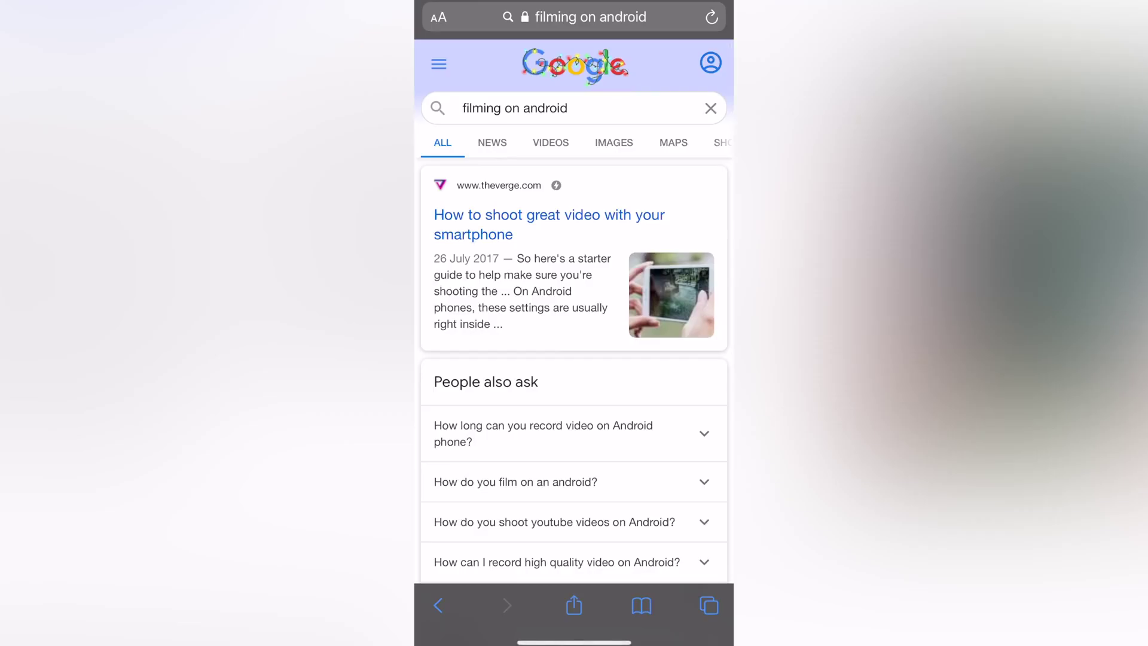
# In the Google results for "filming on android", expand the "How to Film Professional Videos with an Android…" video's key moments and browse them
pyautogui.scroll(-6, 574, 323)
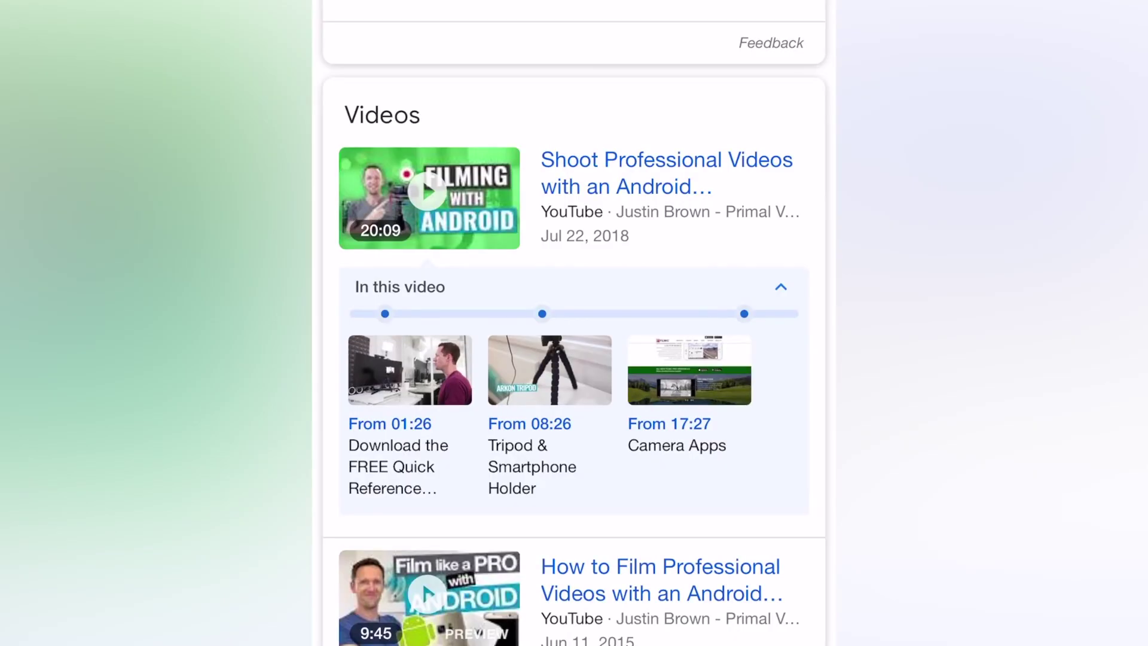
pyautogui.scroll(-5, 574, 323)
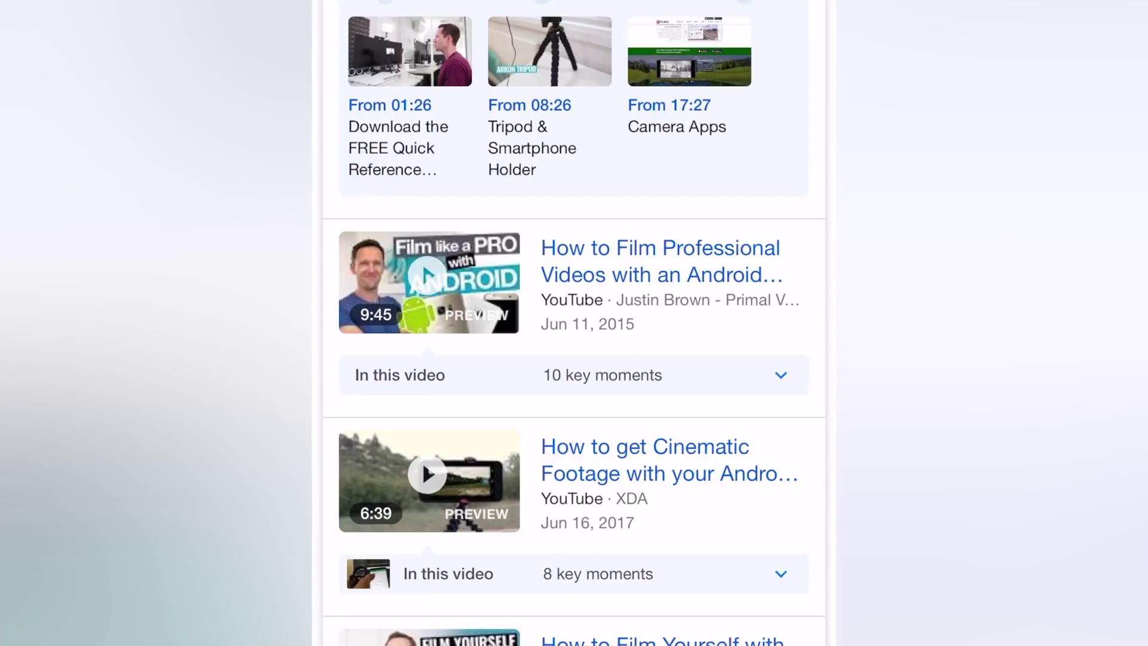
pyautogui.click(781, 375)
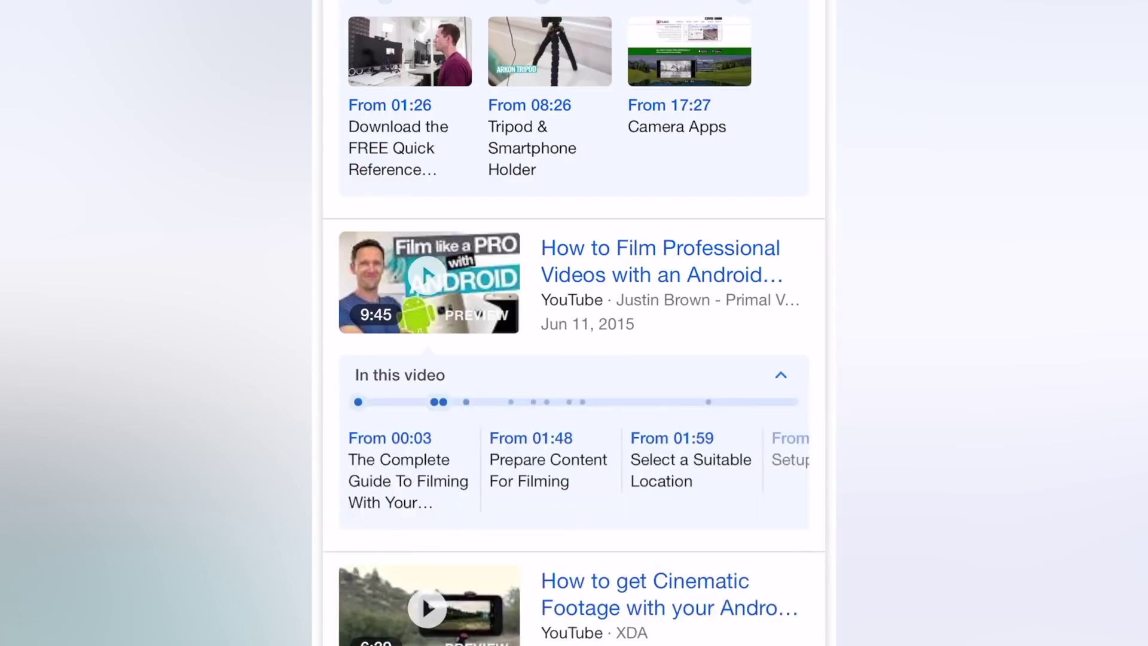
pyautogui.hscroll(10, 574, 466)
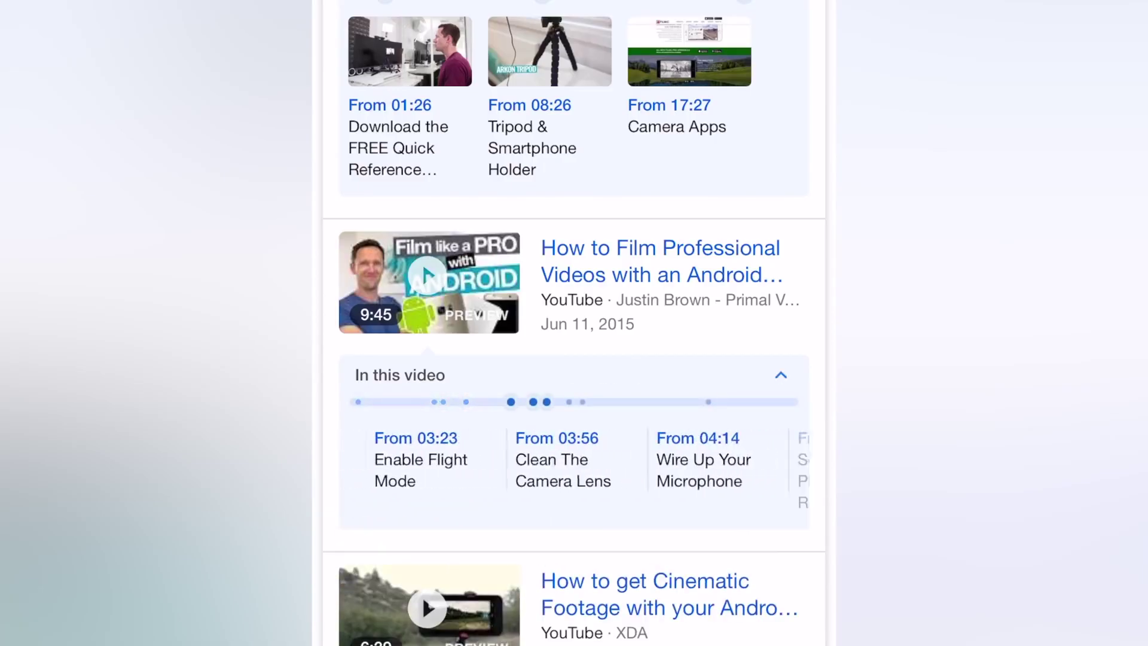
pyautogui.hscroll(5, 574, 467)
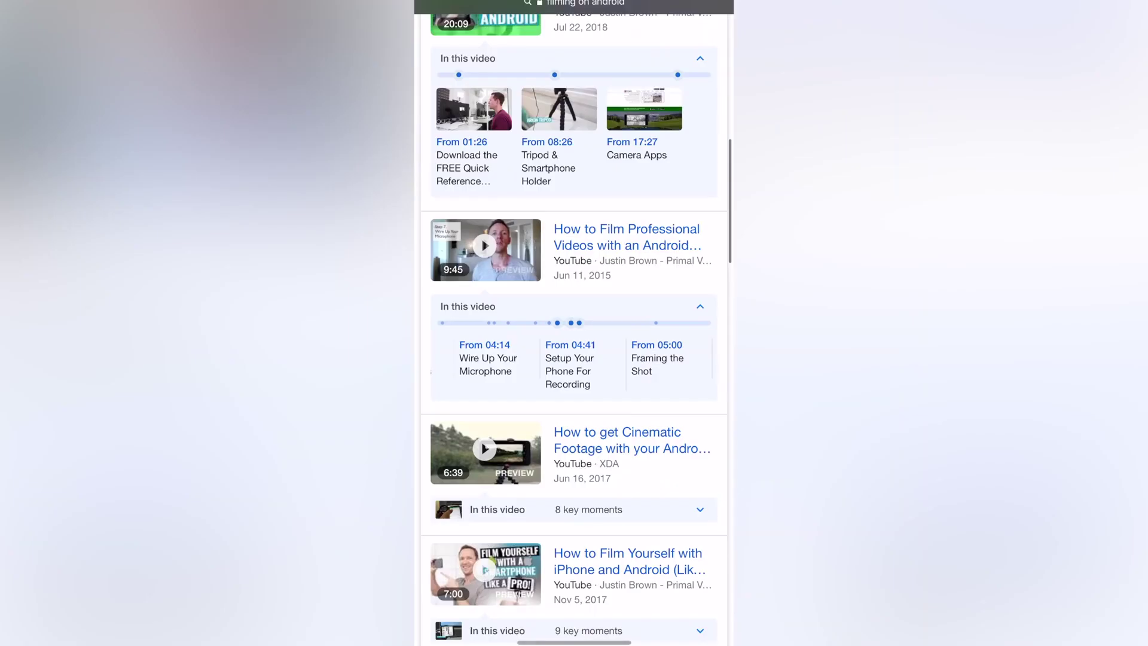
pyautogui.hscroll(3, 574, 466)
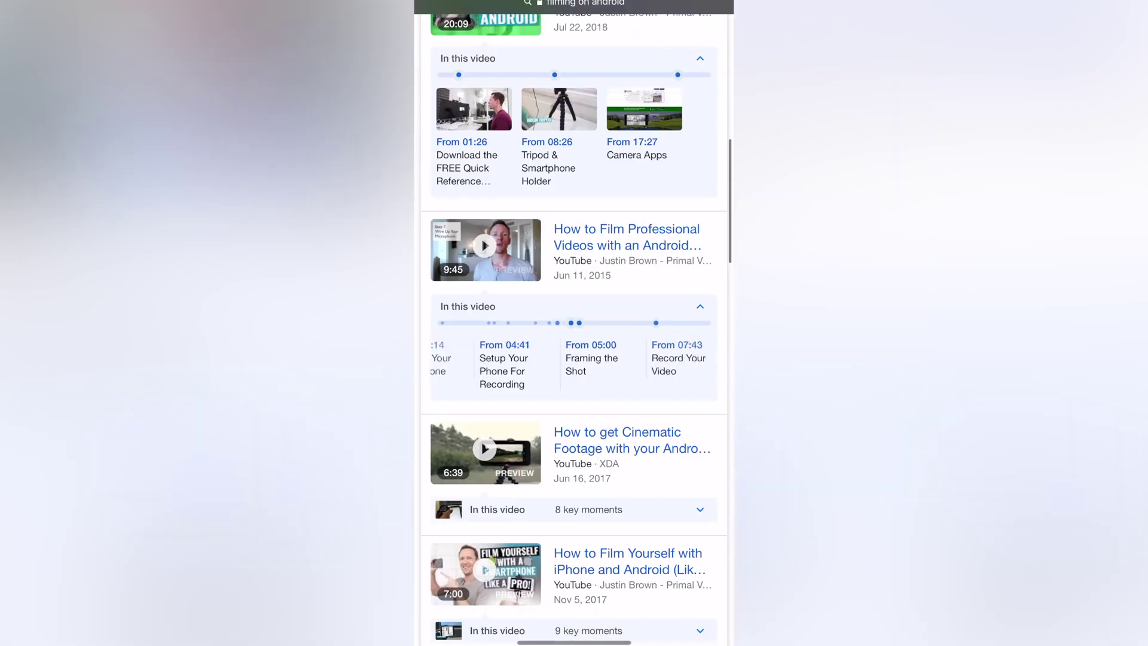
pyautogui.hscroll(-5, 574, 358)
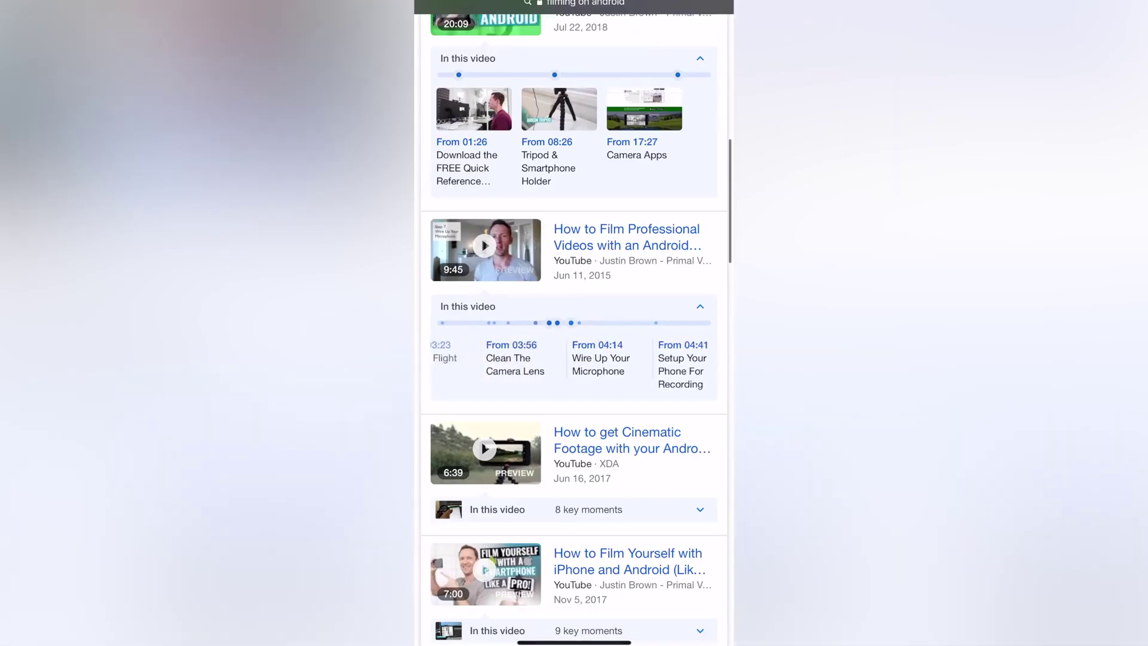